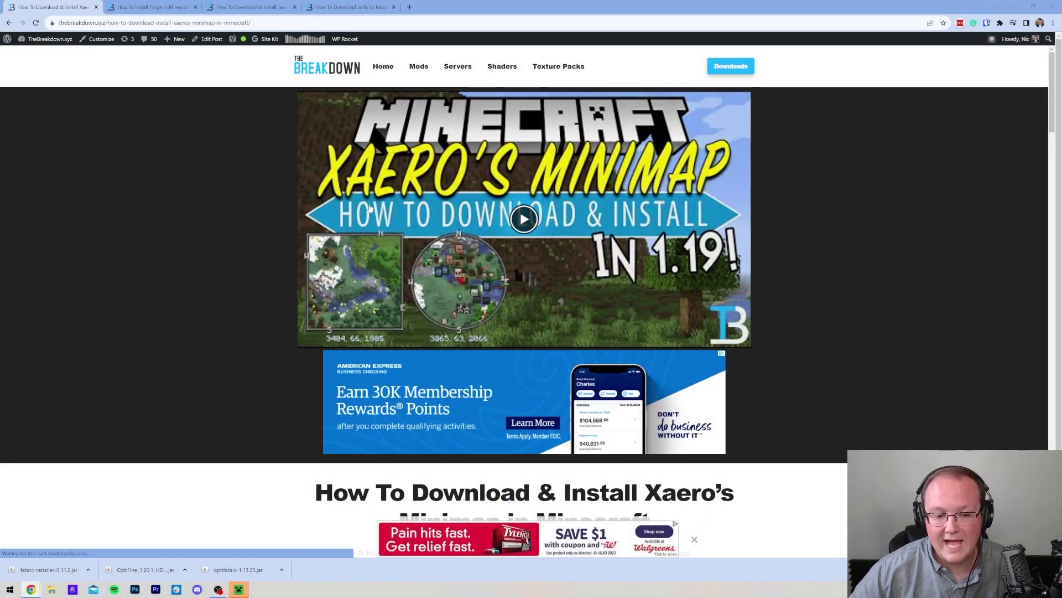
scroll(370, 207, "down", 2)
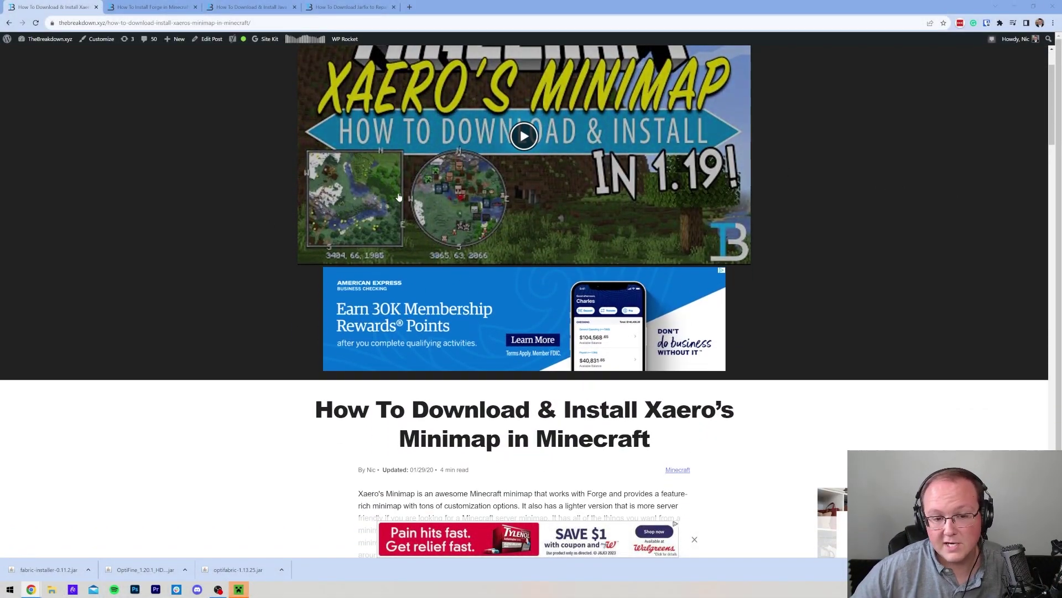
scroll(962, 377, "up", 2)
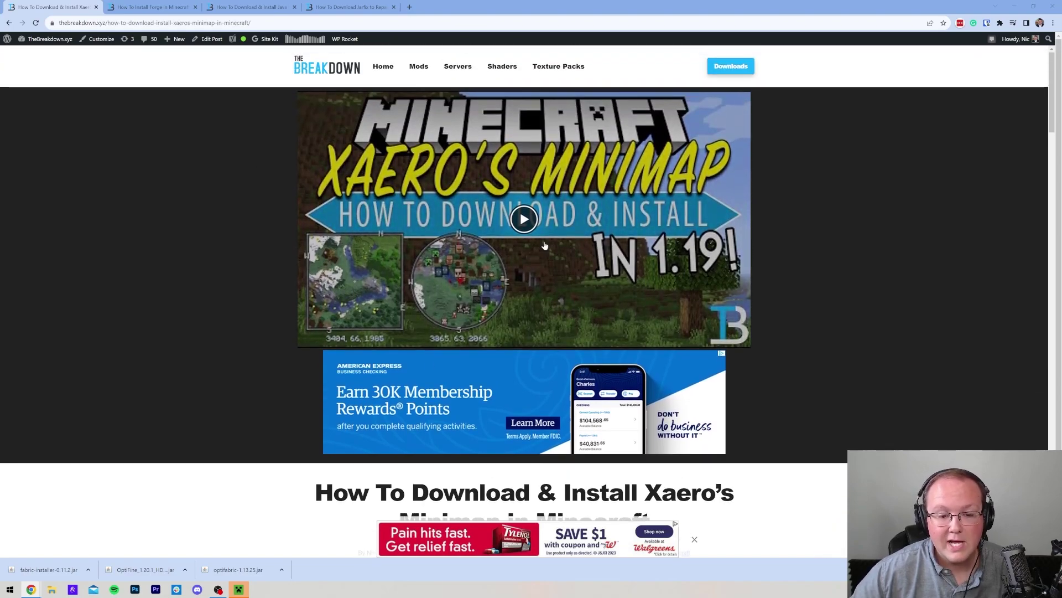
scroll(923, 385, "down", 1)
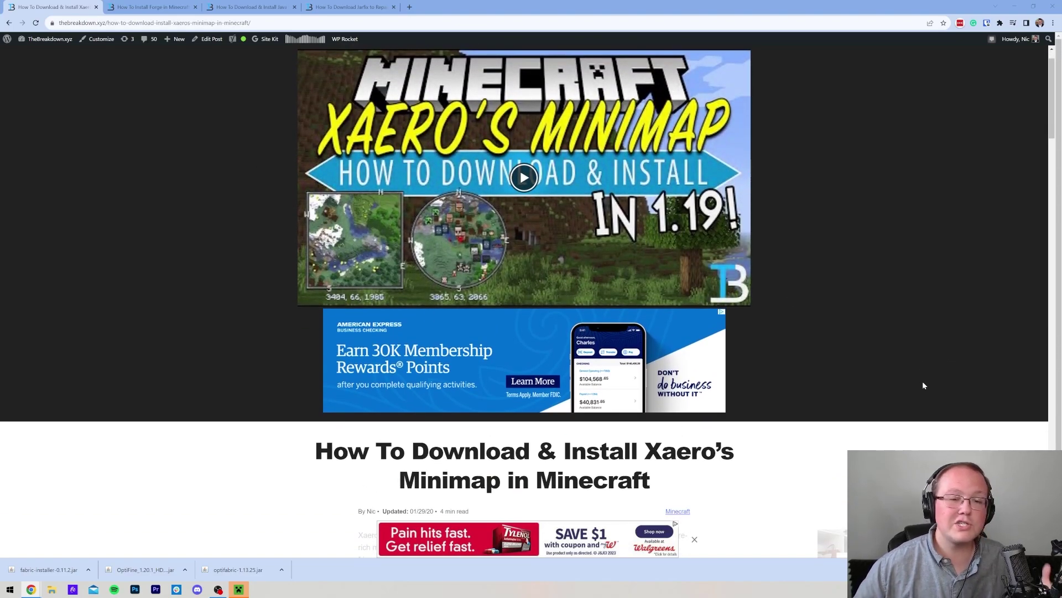
scroll(923, 385, "up", 1)
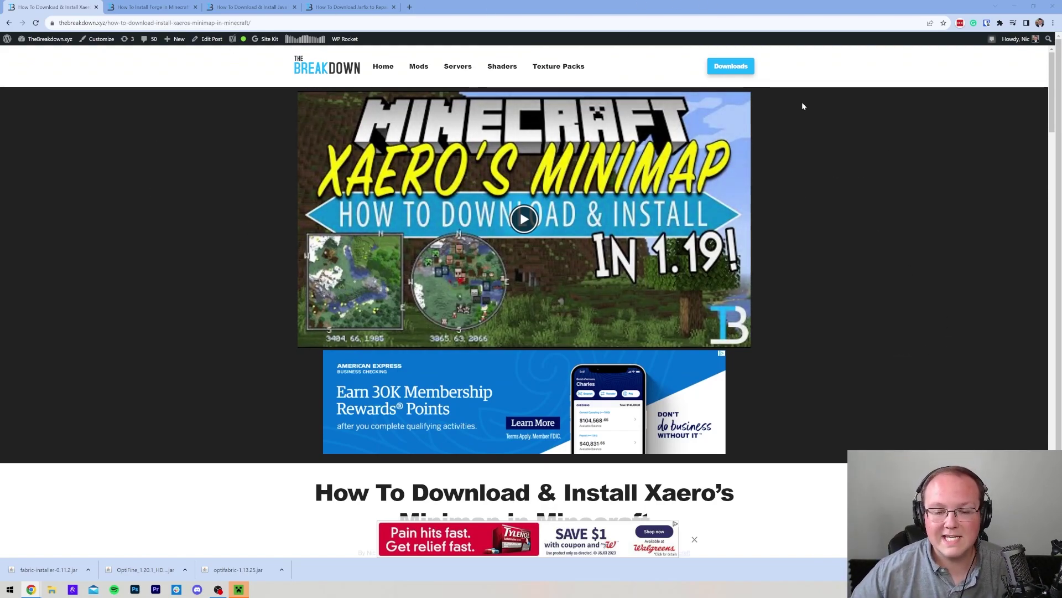
- Open the Xaero's Minimap download page through the download link in the minimap installation guide
scroll(895, 141, "down", 5)
scroll(891, 143, "down", 3)
scroll(886, 145, "down", 6)
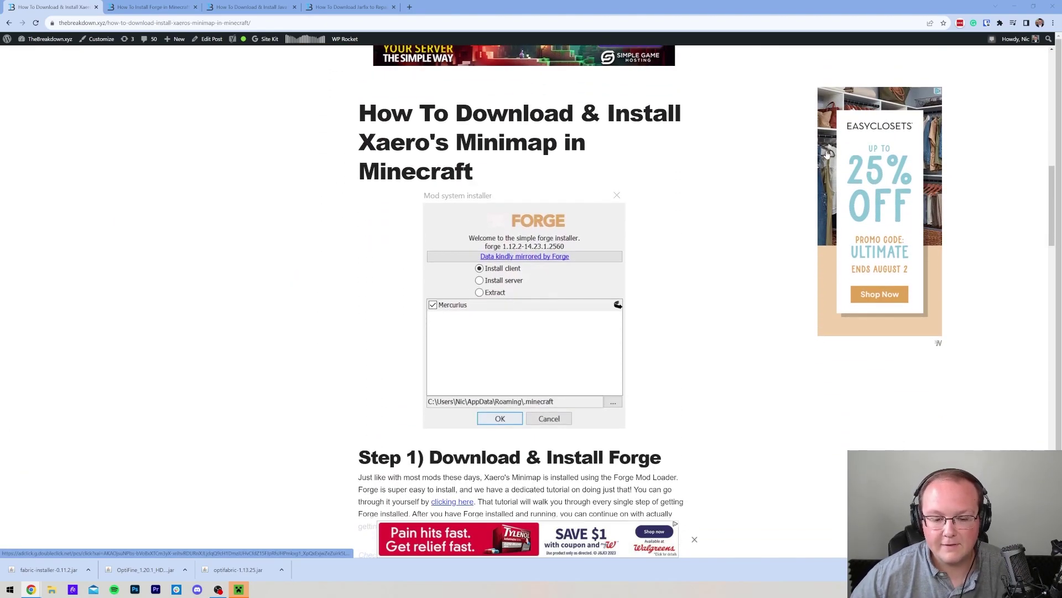
scroll(828, 153, "down", 2)
scroll(828, 154, "down", 2)
scroll(688, 292, "up", 6)
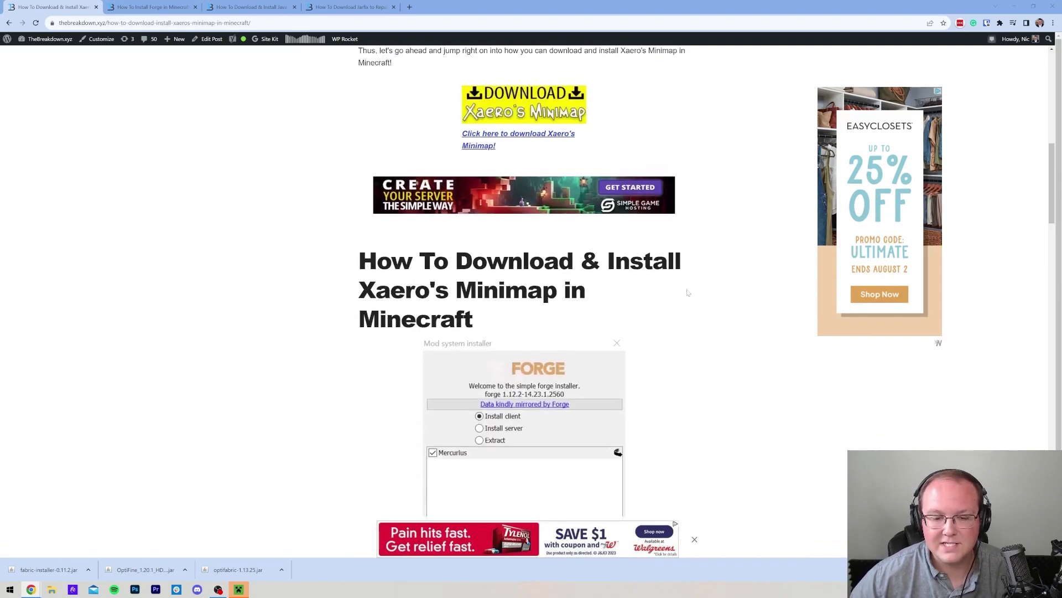
scroll(742, 256, "up", 2)
left_click(527, 249)
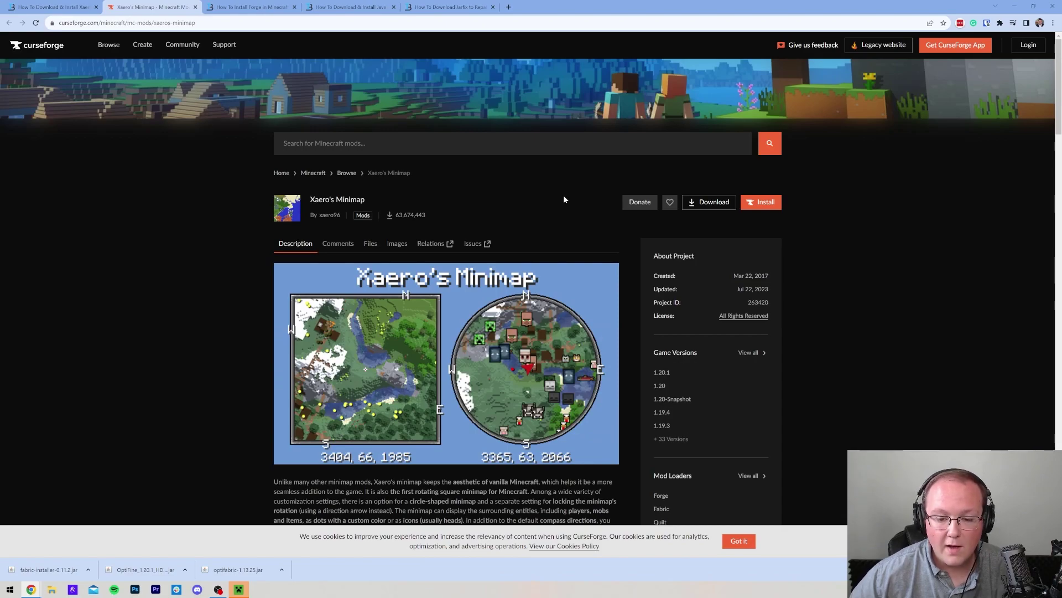
- Look through the description, feature list and recent files on the Xaero's Minimap CurseForge page
scroll(266, 240, "down", 3)
scroll(376, 169, "down", 9)
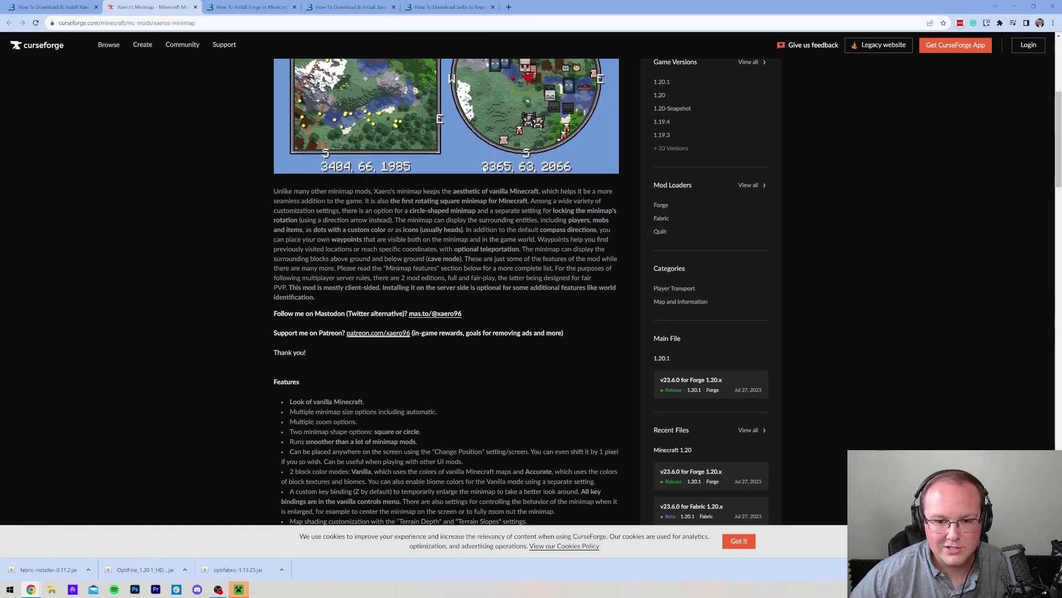
scroll(417, 224, "down", 10)
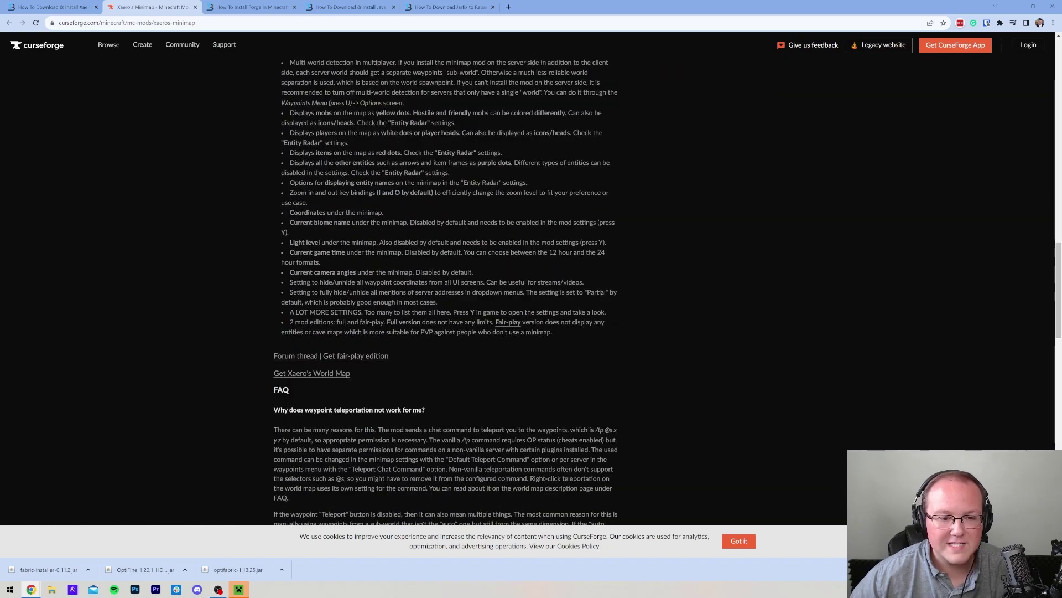
scroll(423, 237, "up", 20)
scroll(423, 236, "down", 10)
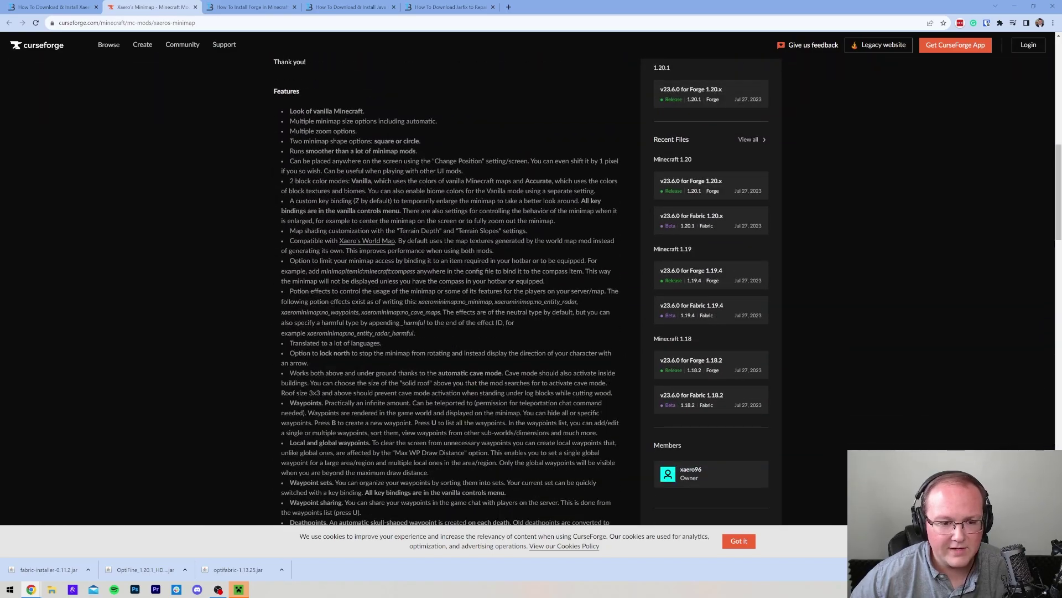
scroll(423, 236, "up", 7)
scroll(446, 252, "up", 3)
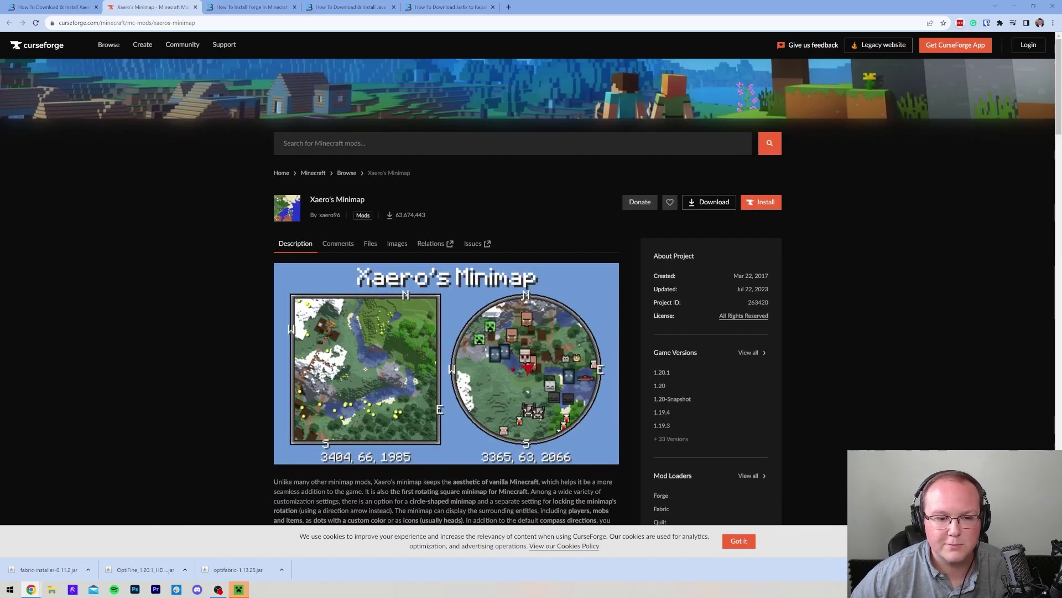
- Download the file v23.6.0 for Forge 1.20.x from the Xaero's Minimap file list
left_click(369, 244)
scroll(382, 240, "down", 2)
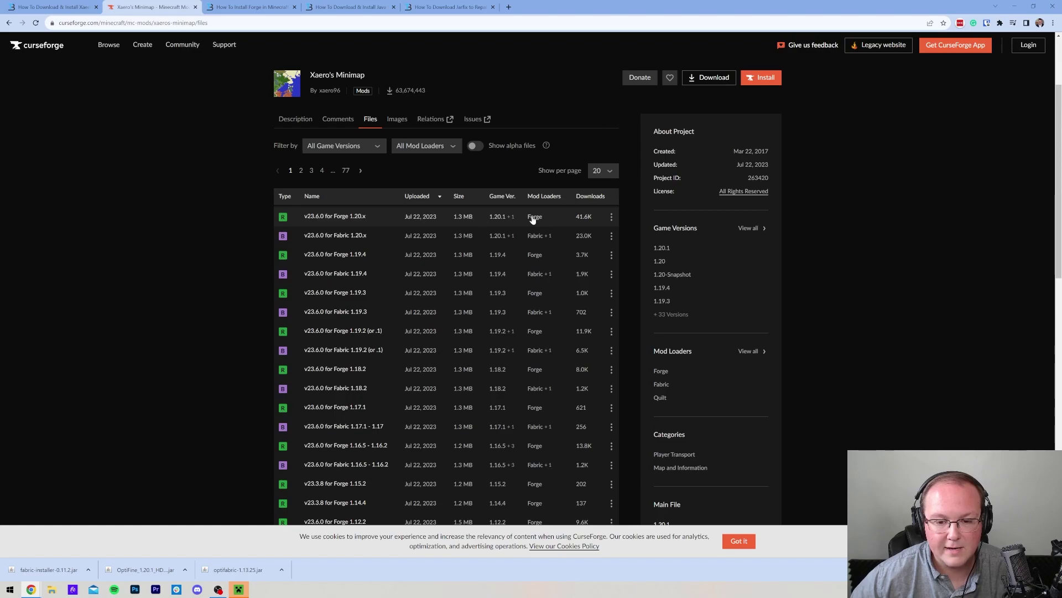
scroll(490, 222, "down", 2)
scroll(498, 249, "up", 4)
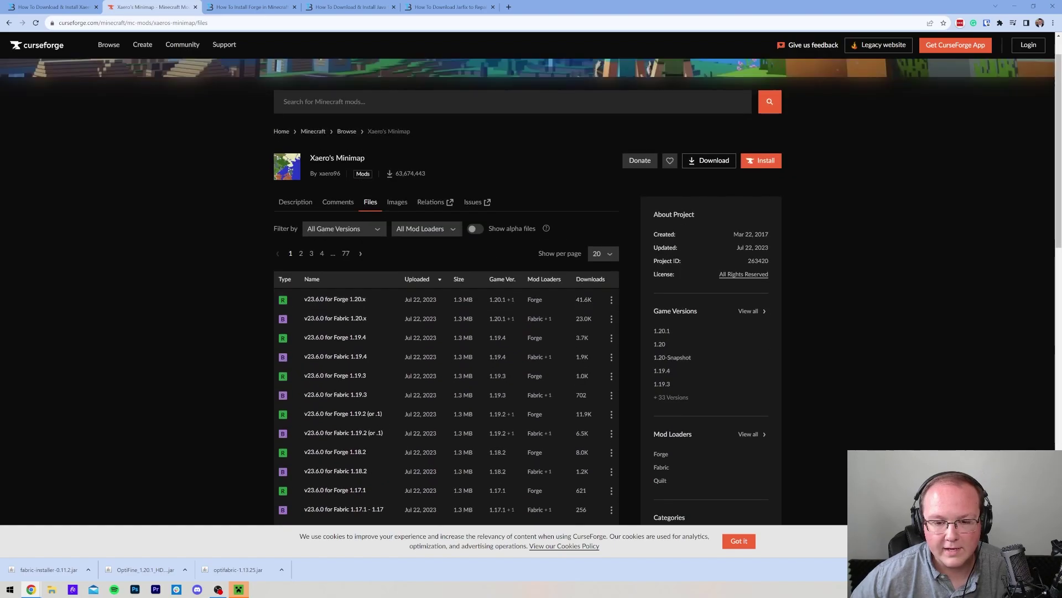
scroll(554, 271, "down", 1)
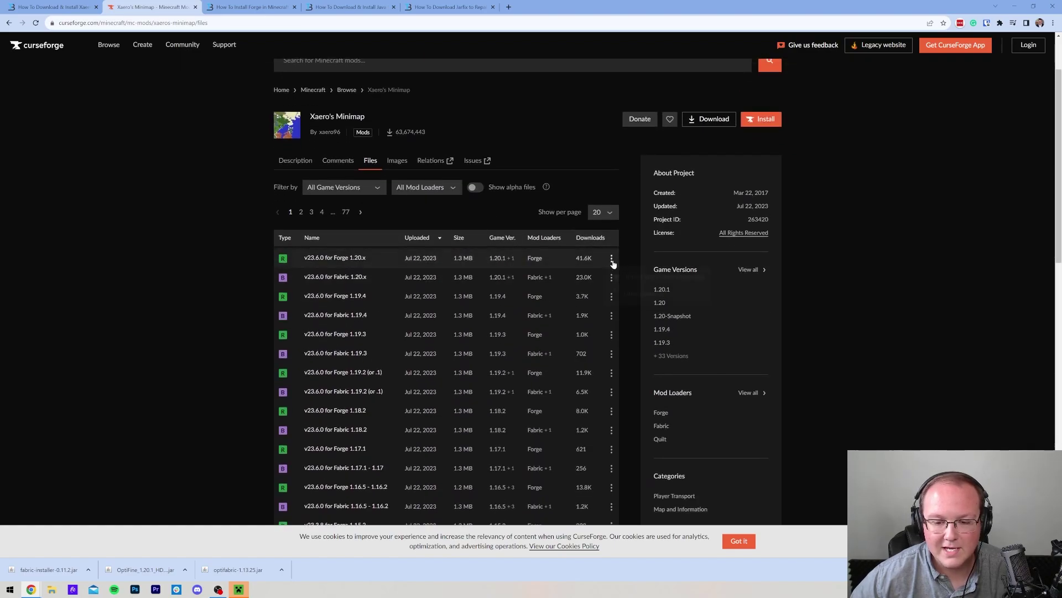
left_click(614, 296)
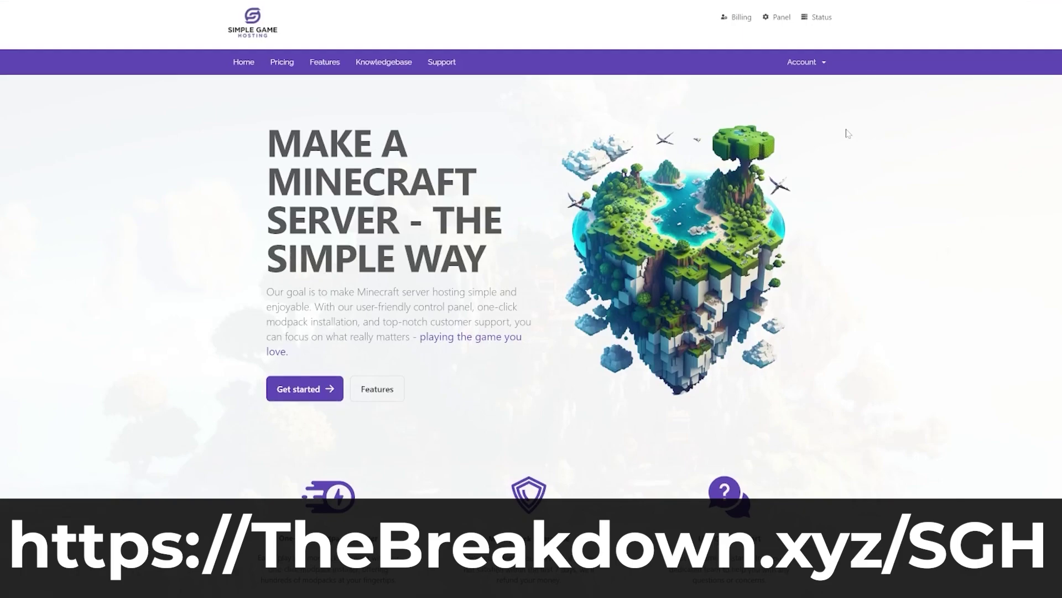
- Examine the hosting features on the Simple Game Hosting page, including the modpack installer, DDoS Protection and Live Chat Support
scroll(846, 133, "down", 5)
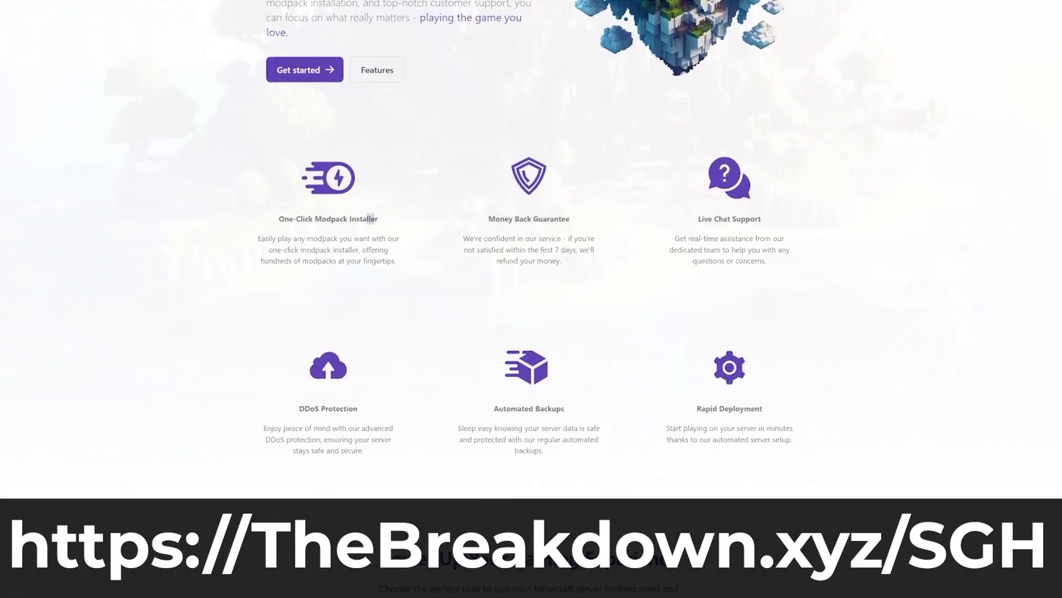
left_click_drag(369, 219, 279, 218)
left_click(229, 267)
left_click_drag(318, 409, 357, 409)
left_click(401, 416)
left_click_drag(708, 220, 822, 178)
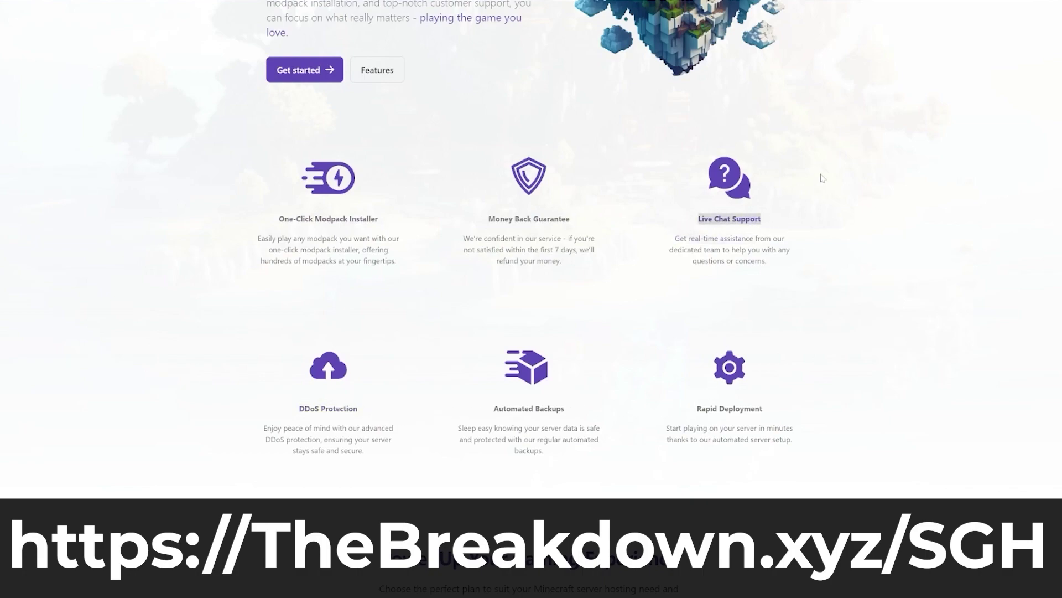
left_click_drag(686, 144, 660, 211)
left_click(776, 337)
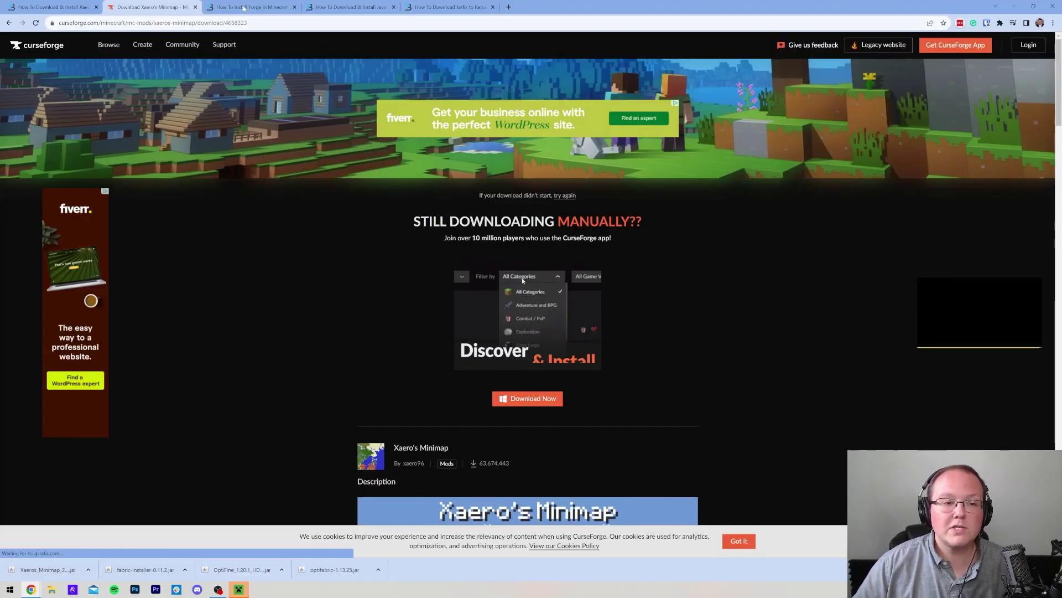
- Go to the Forge installation guide and open the Minecraft Forge download page from its download link
left_click(244, 8)
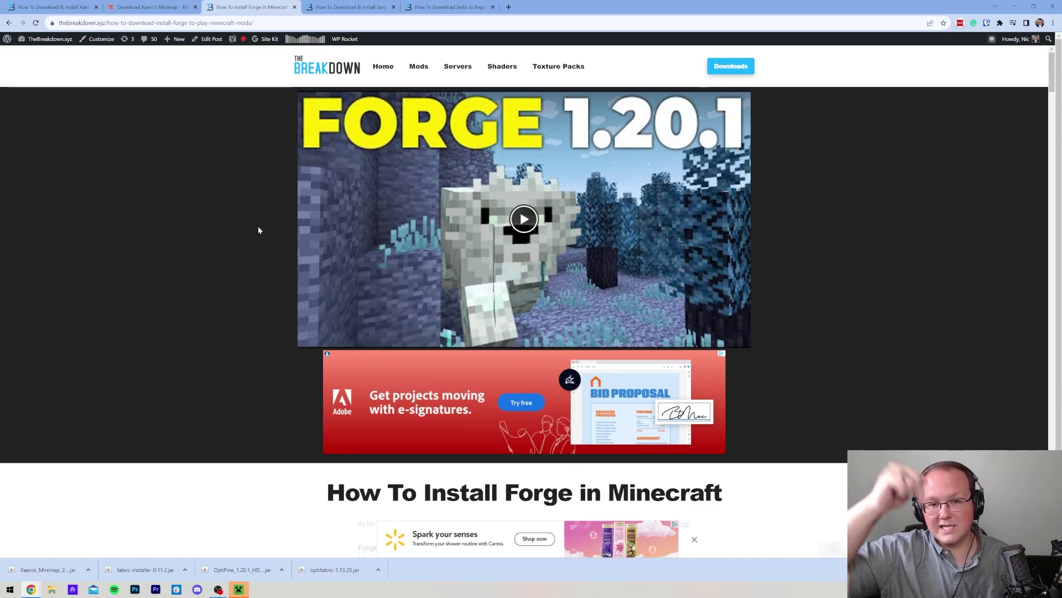
scroll(258, 227, "down", 9)
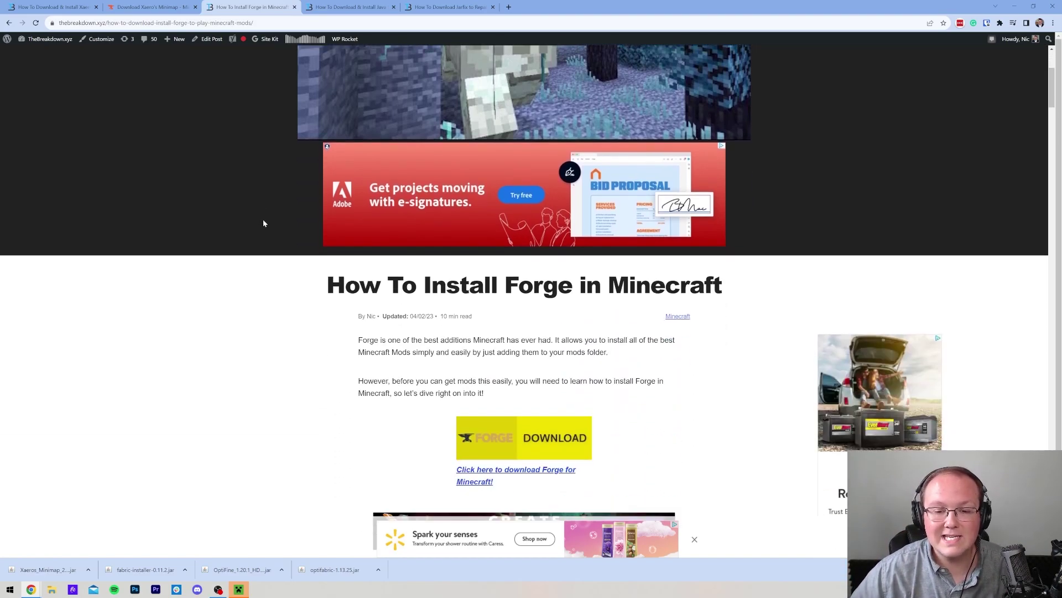
scroll(254, 234, "down", 10)
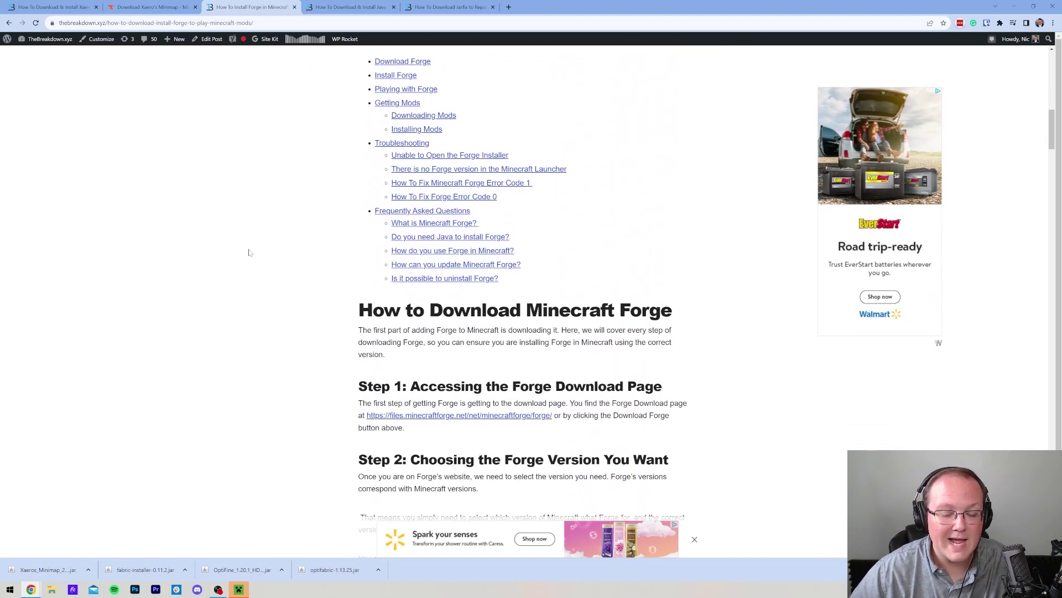
scroll(258, 261, "up", 12)
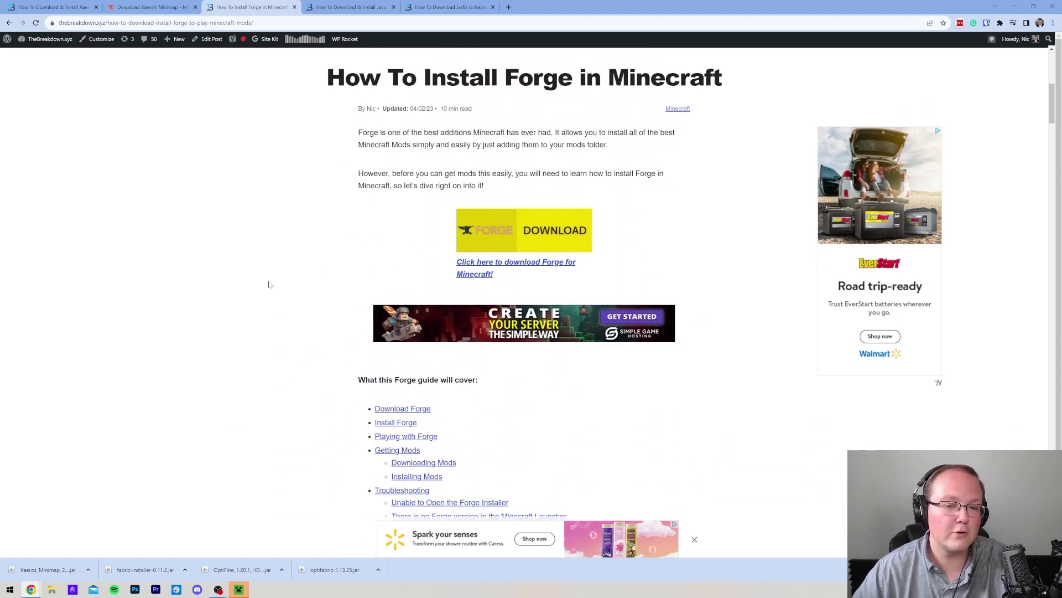
scroll(270, 285, "down", 5)
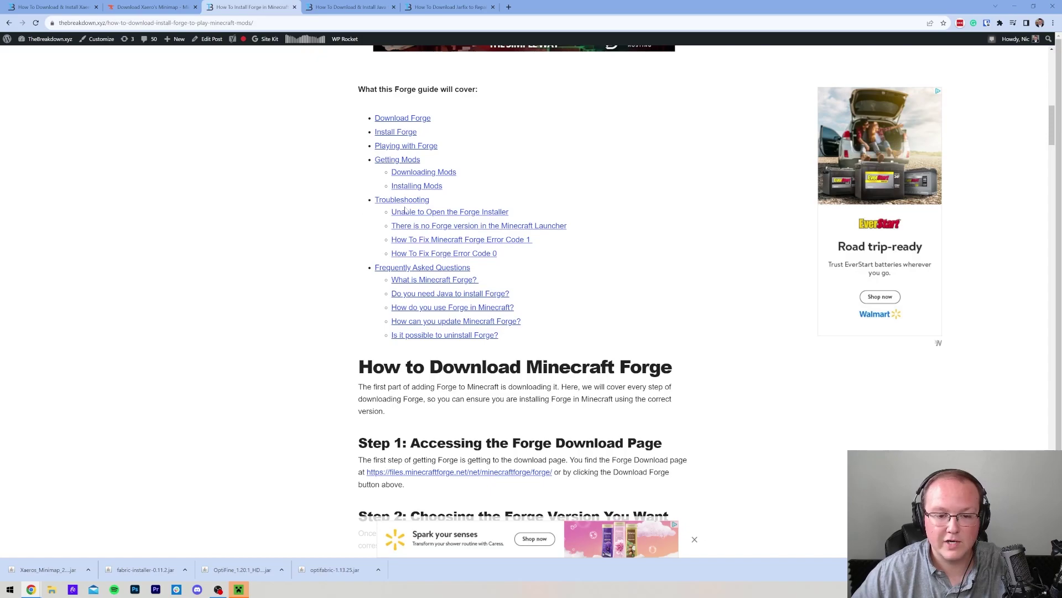
scroll(291, 252, "up", 5)
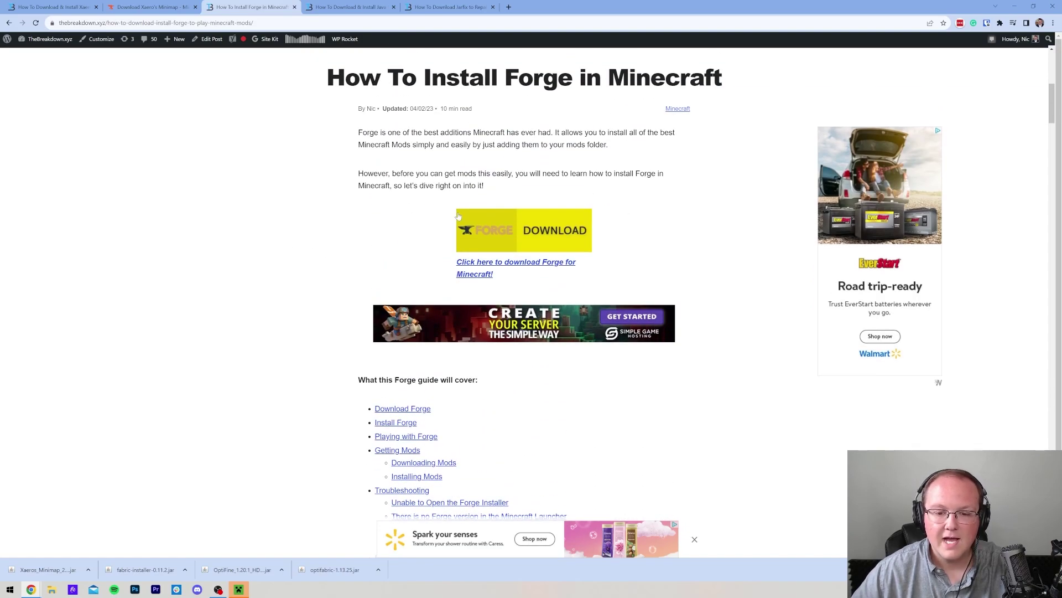
left_click(502, 234)
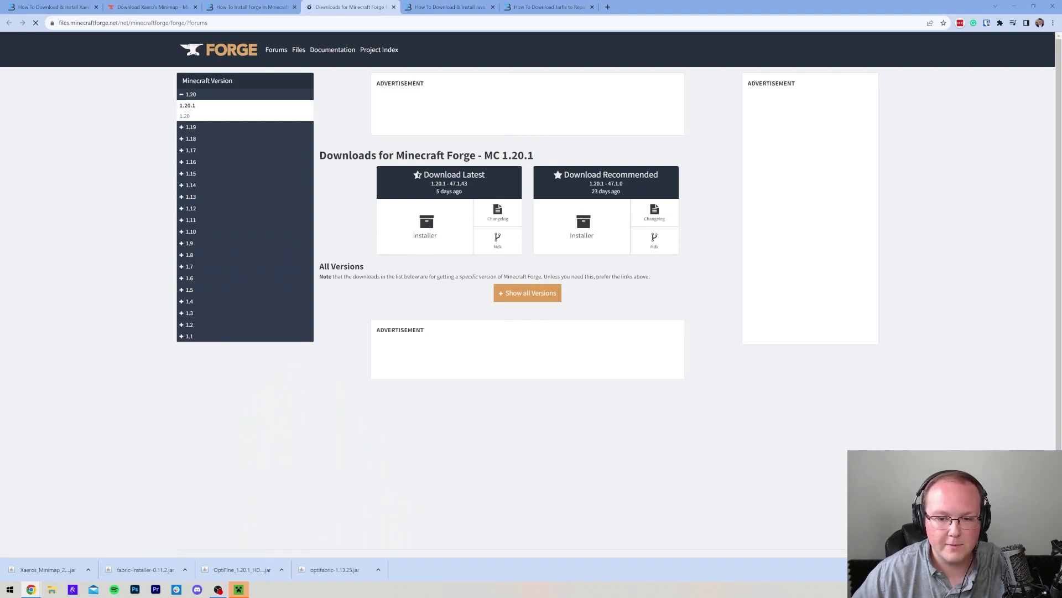
- Download the recommended Forge installer for Minecraft 1.20.1, version 47.1.0, skipping the advertisement page
left_click(206, 95)
left_click(192, 95)
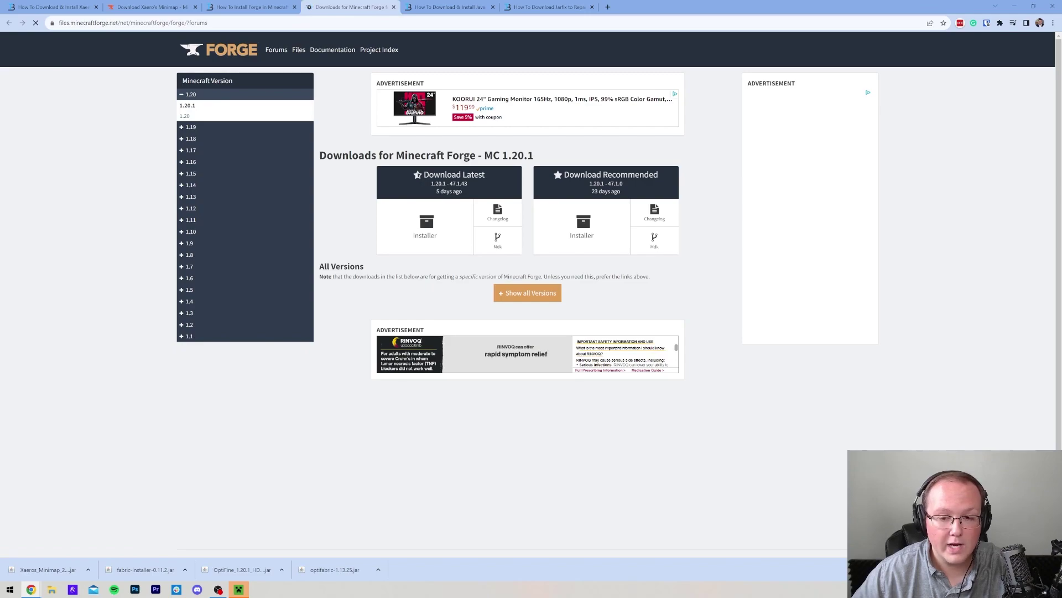
left_click_drag(484, 157, 562, 159)
left_click(562, 158)
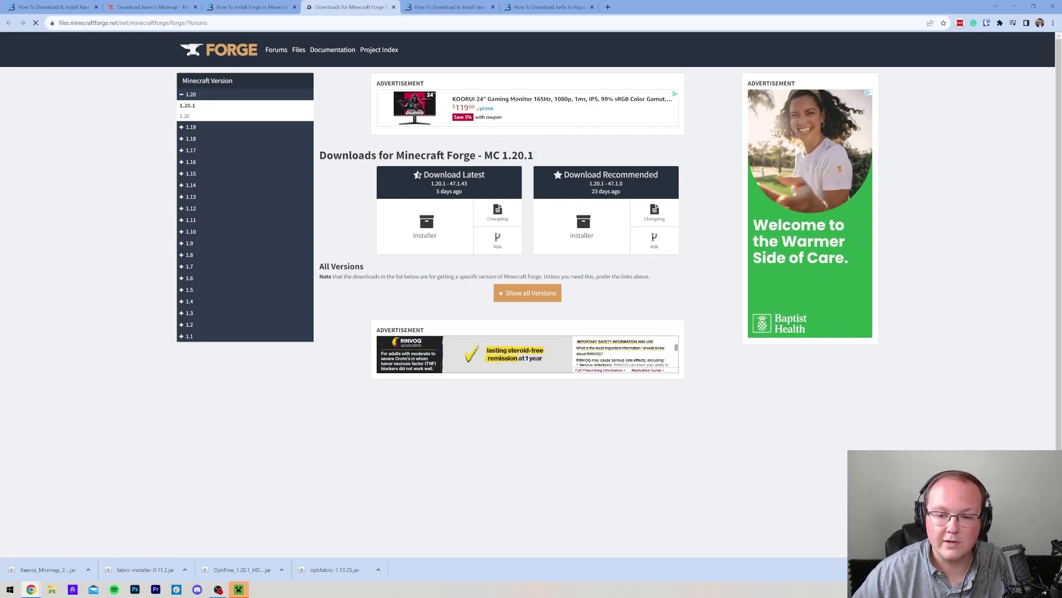
left_click(601, 233)
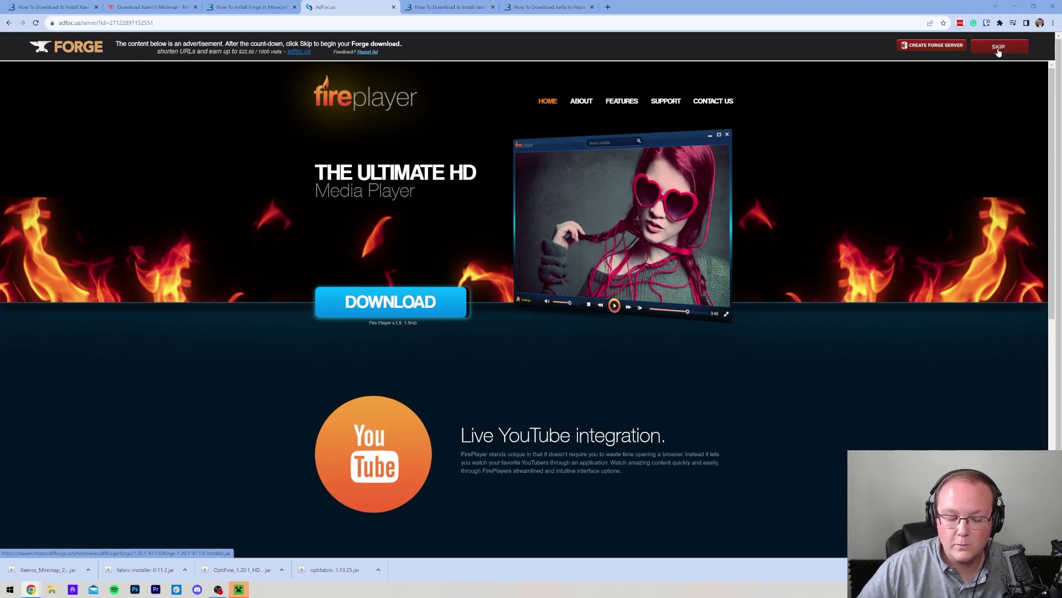
left_click(999, 50)
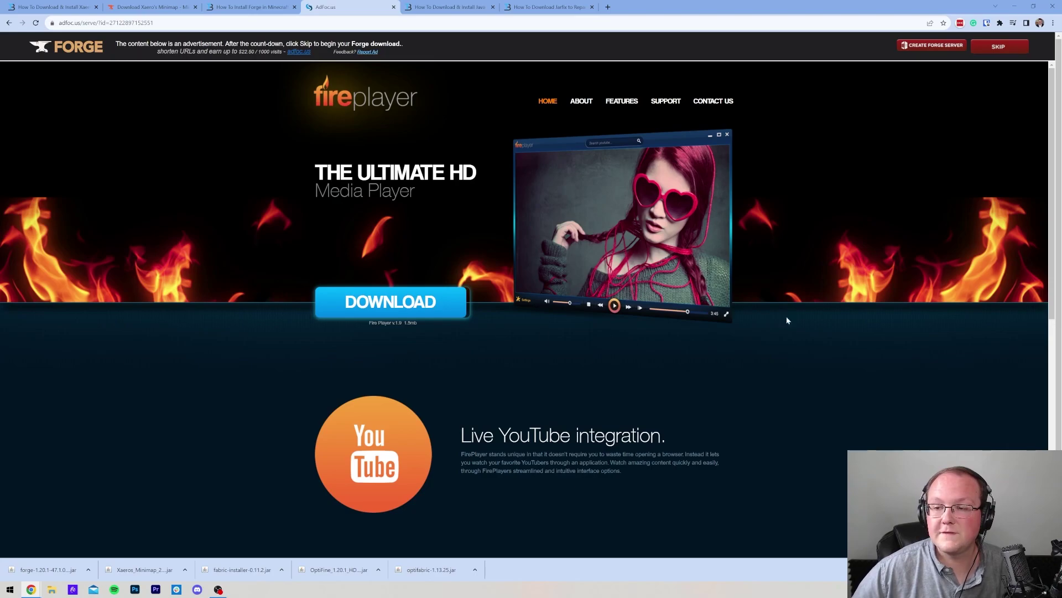
- Minimize the browser and place the downloaded Forge installer and Xaero's Minimap jar files on the desktop using File Explorer
left_click(1015, 7)
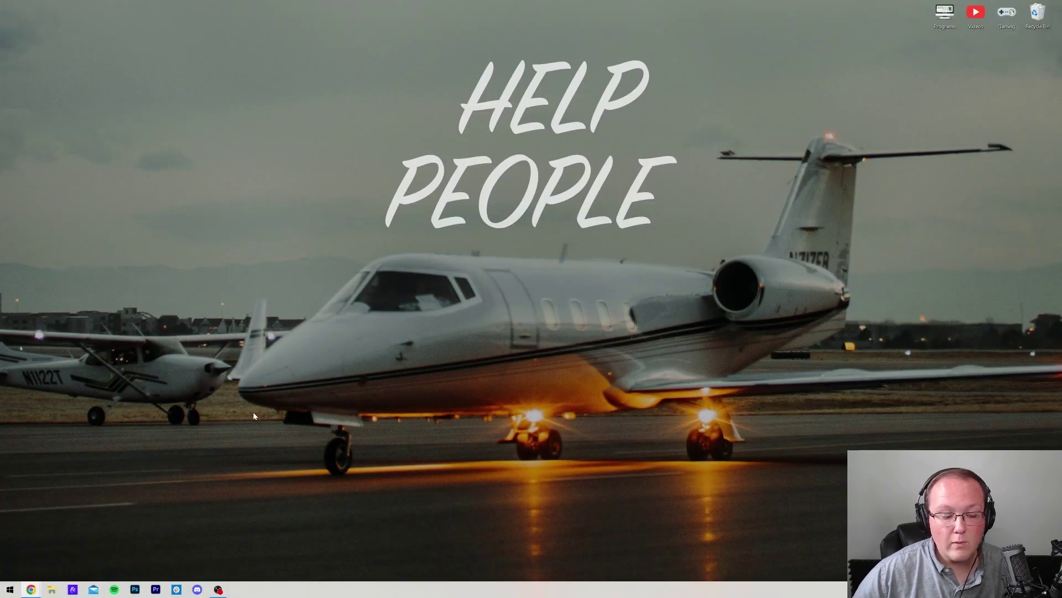
left_click(51, 589)
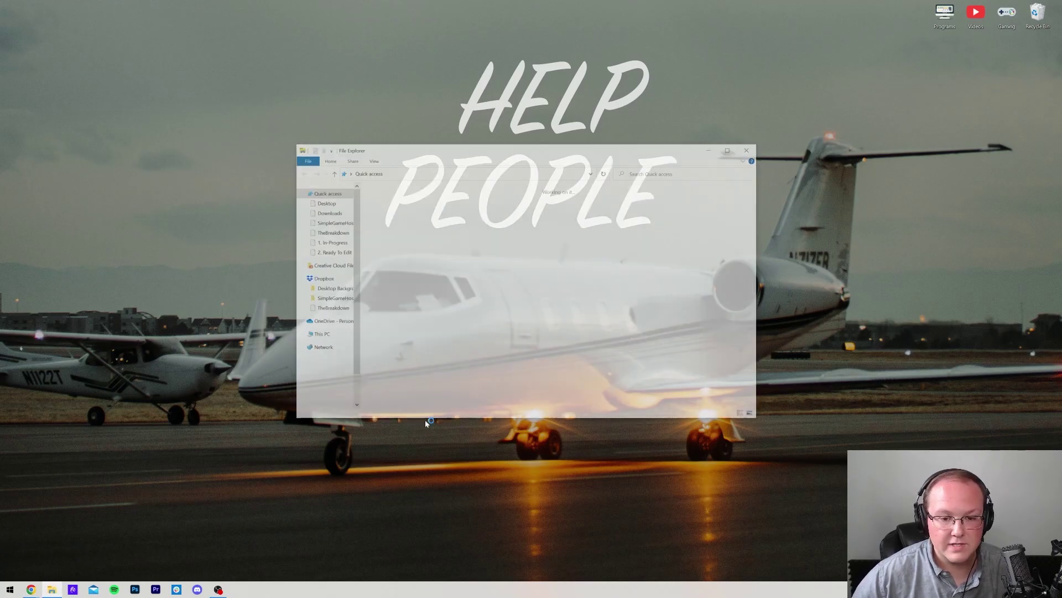
left_click_drag(398, 232, 418, 99)
left_click(757, 151)
left_click_drag(411, 150, 380, 121)
left_click(356, 141)
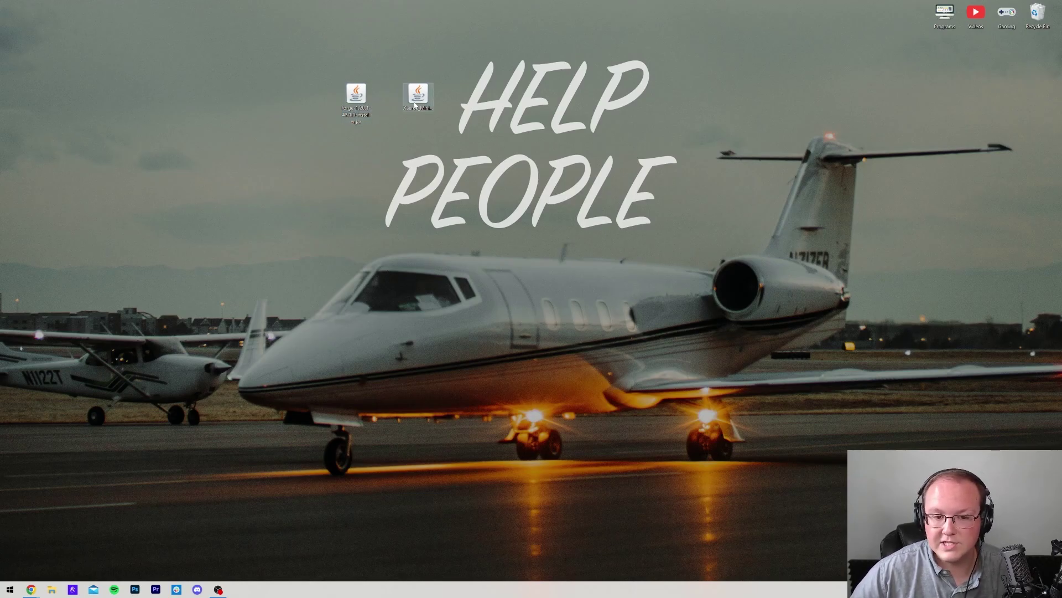
- Switch to Chrome and look through the guide on downloading and installing Java for Minecraft mods and servers
right_click(356, 97)
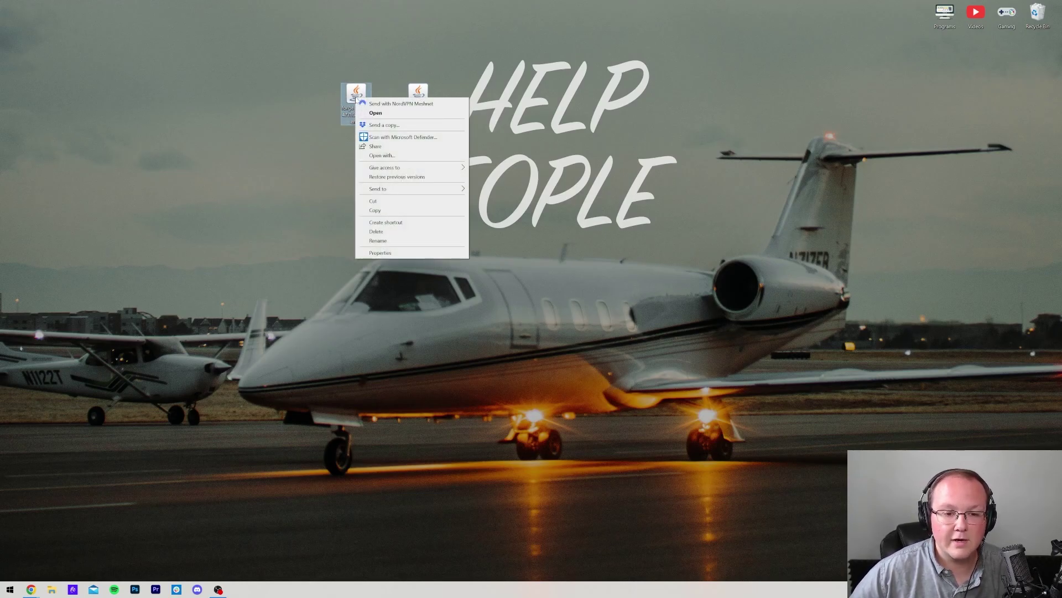
left_click(382, 155)
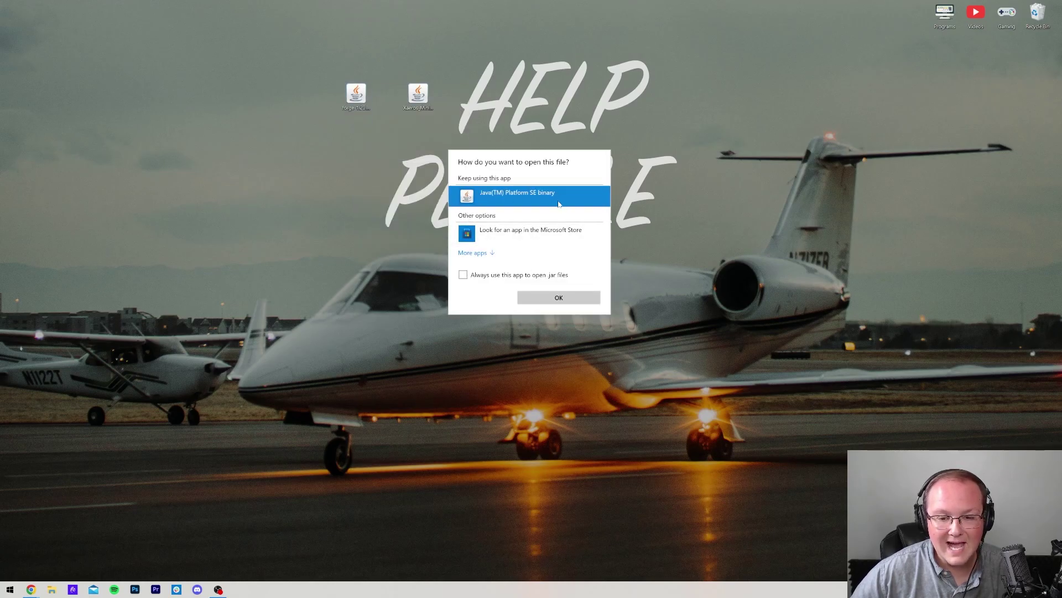
left_click(31, 589)
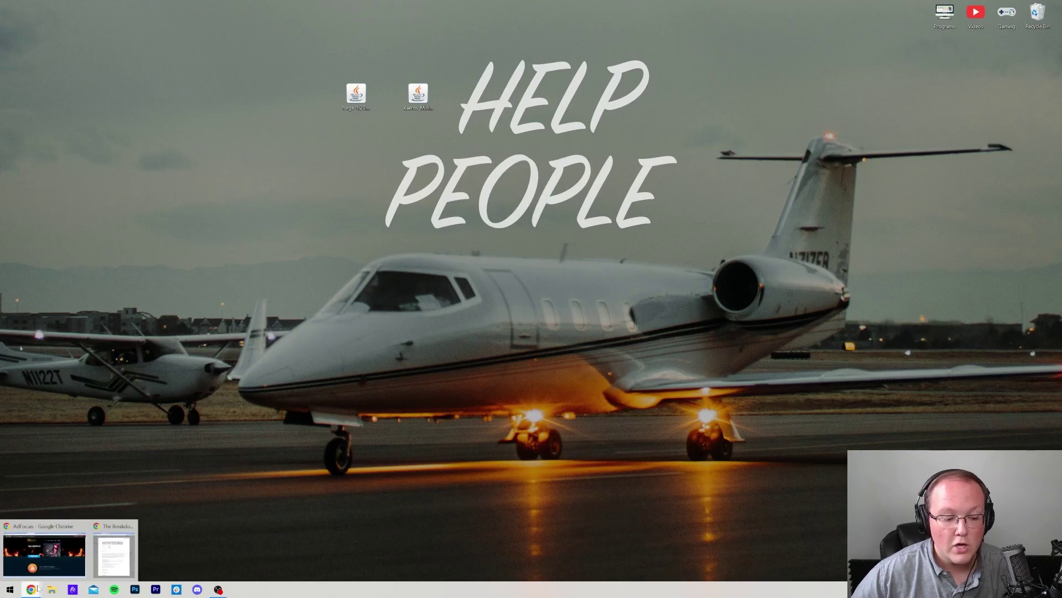
left_click(33, 589)
left_click(453, 6)
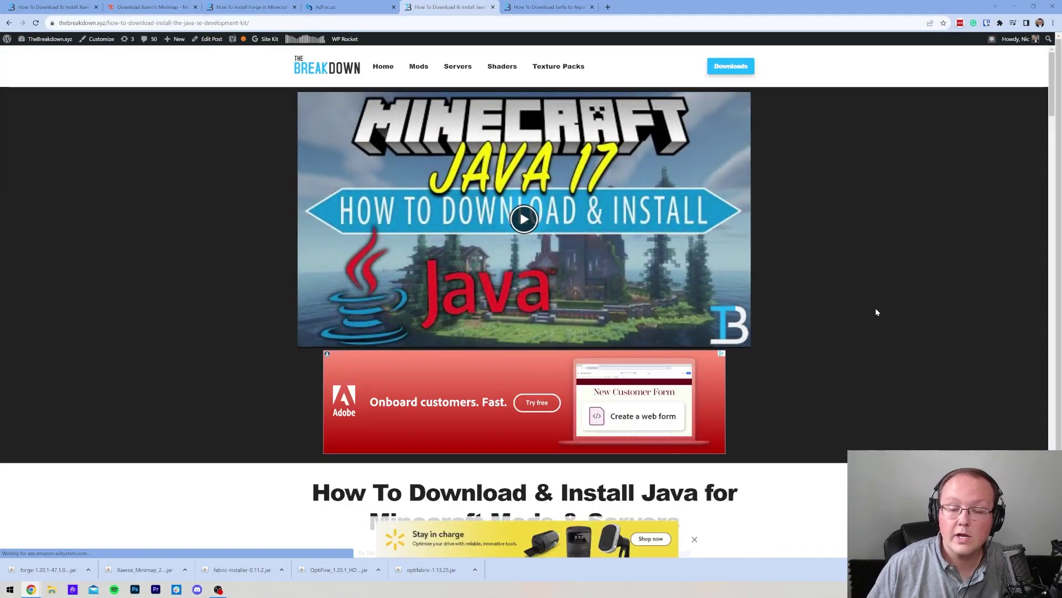
scroll(727, 350, "down", 7)
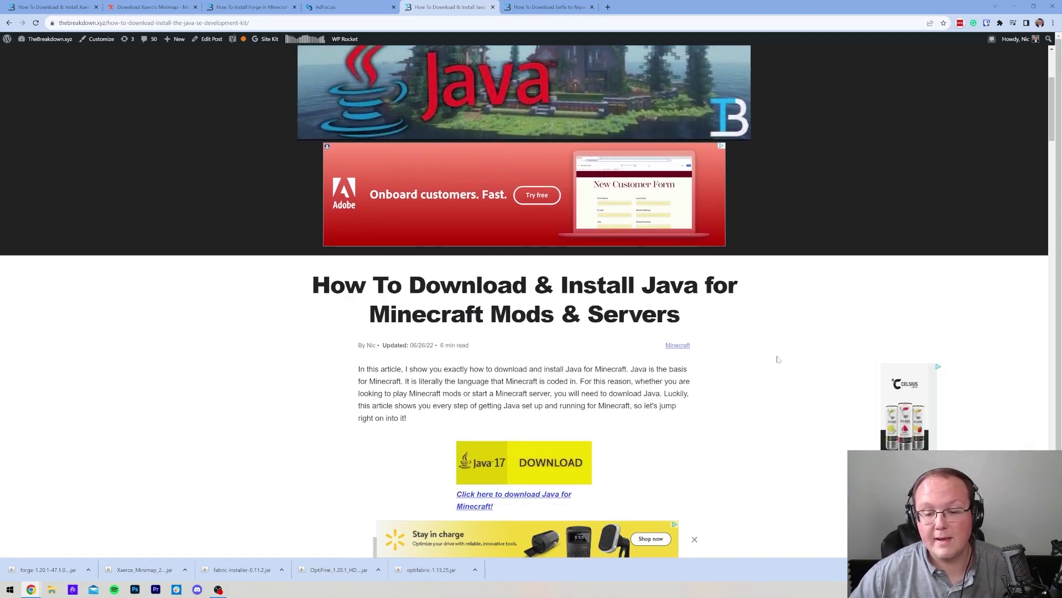
scroll(497, 181, "down", 20)
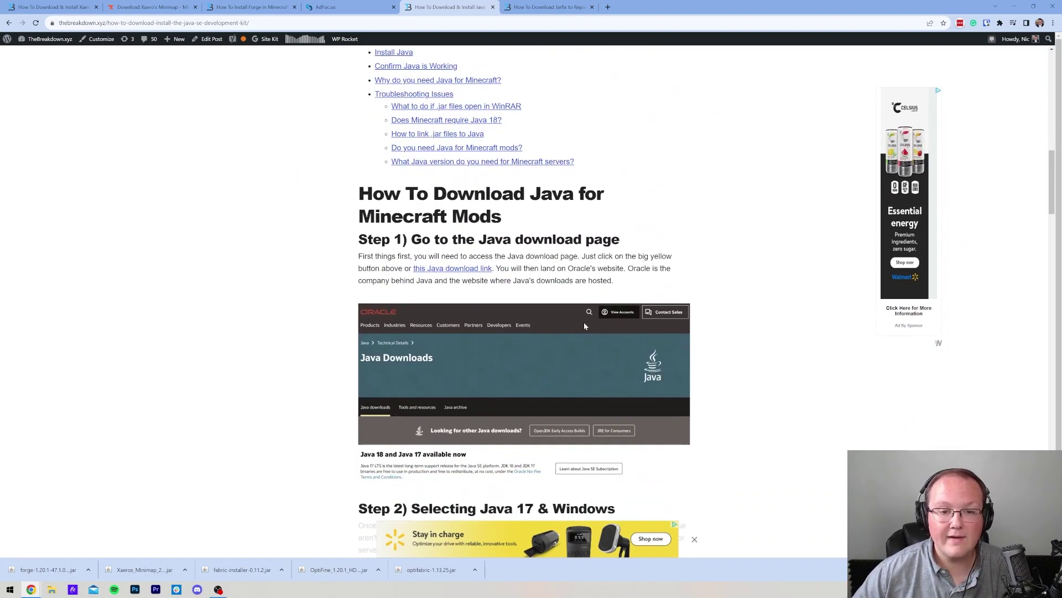
key("Home")
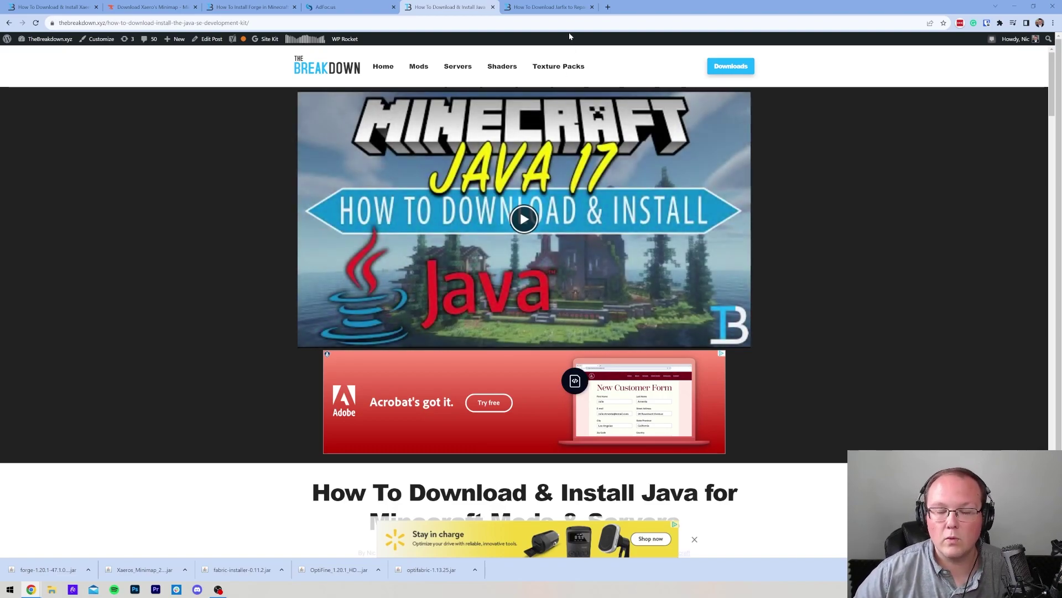
- View the guide on downloading Jarfix to repair .jar files
left_click(551, 12)
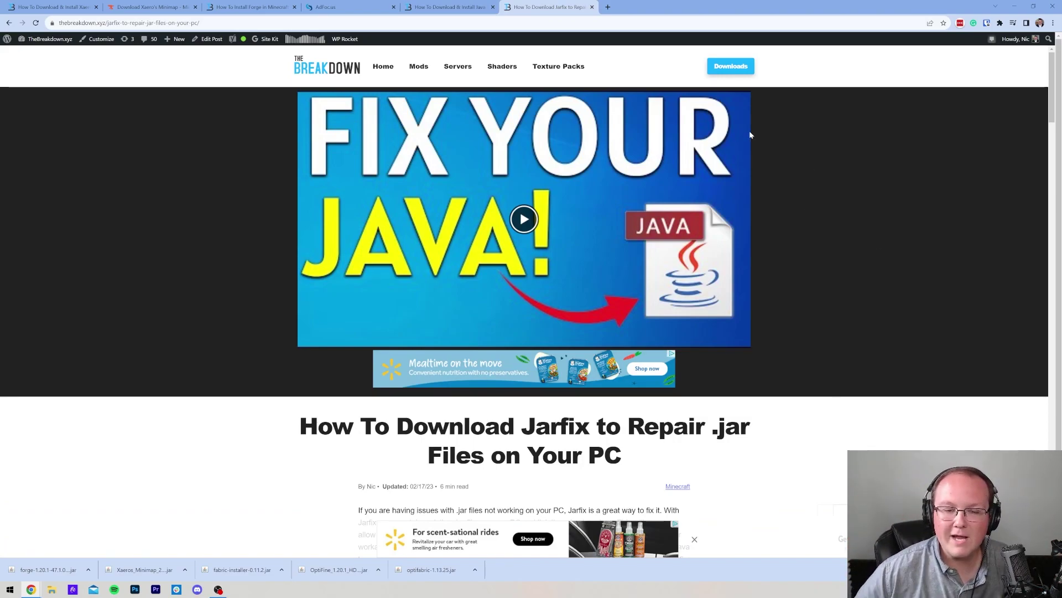
left_click(485, 15)
left_click(528, 7)
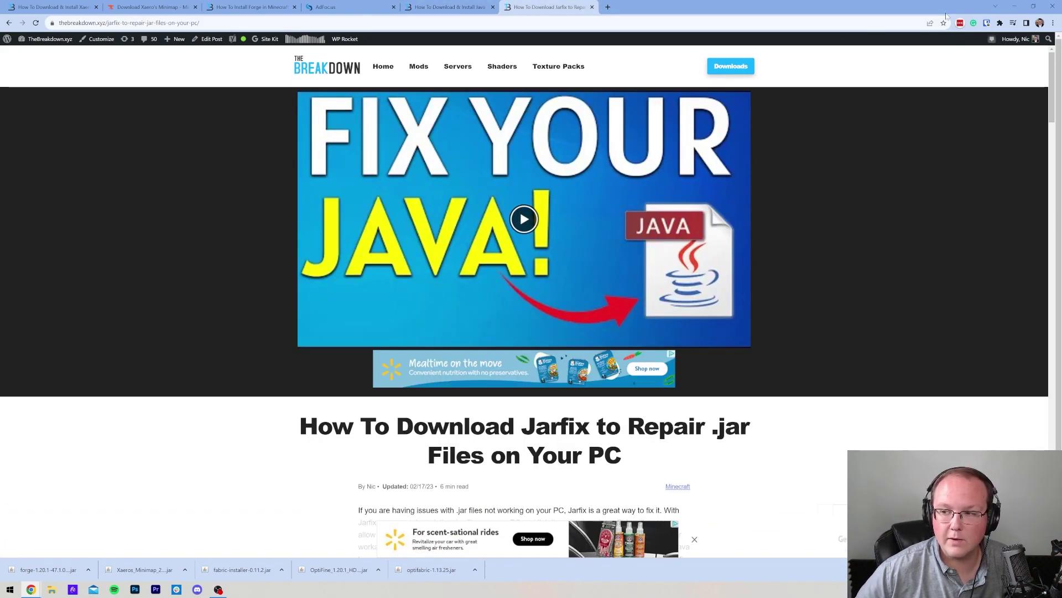
- Minimize the browser and open the Forge installer on the desktop with Java(TM) Platform SE binary
left_click(1013, 8)
right_click(359, 95)
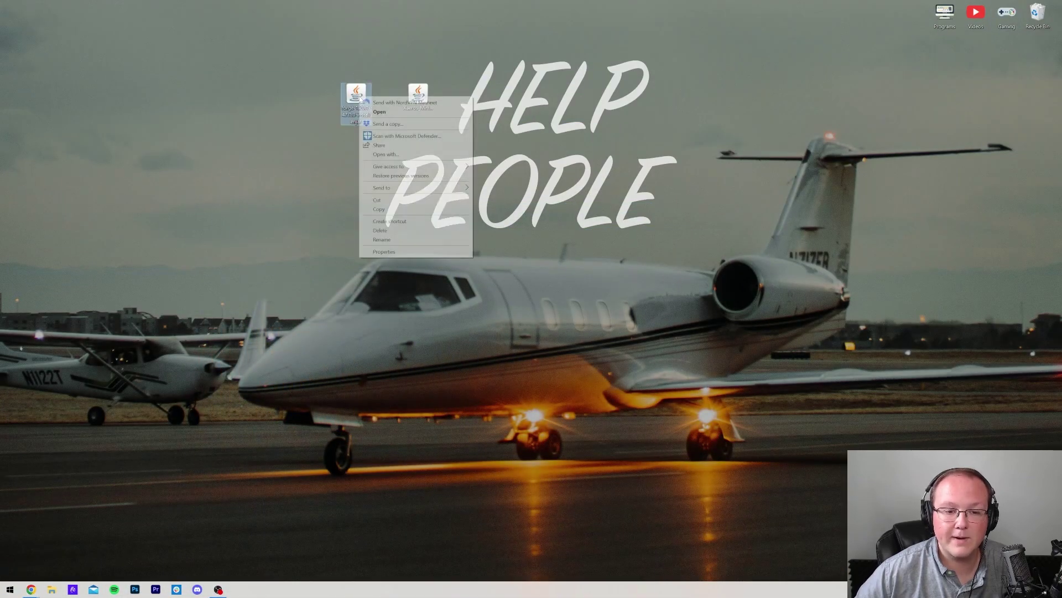
left_click(385, 155)
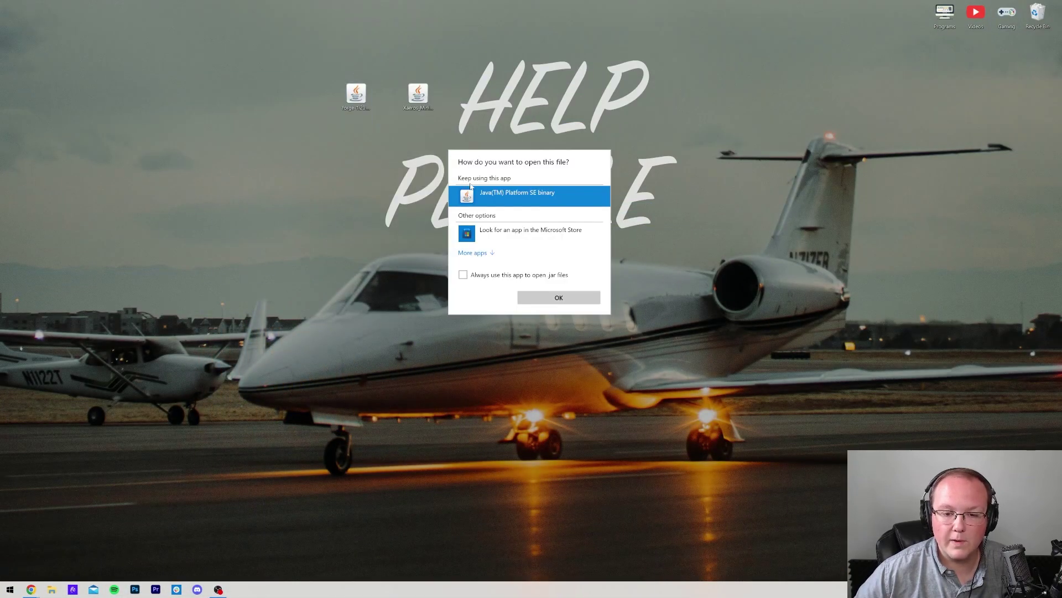
left_click(553, 300)
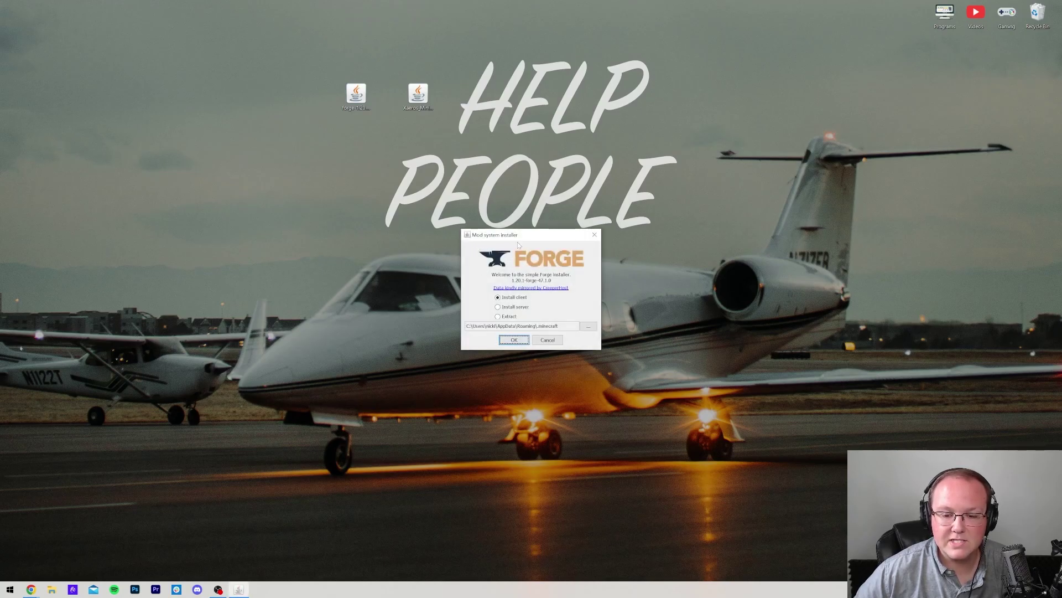
- Install the Forge client into the default .minecraft folder and move the installer file to the Recycle Bin
left_click(514, 340)
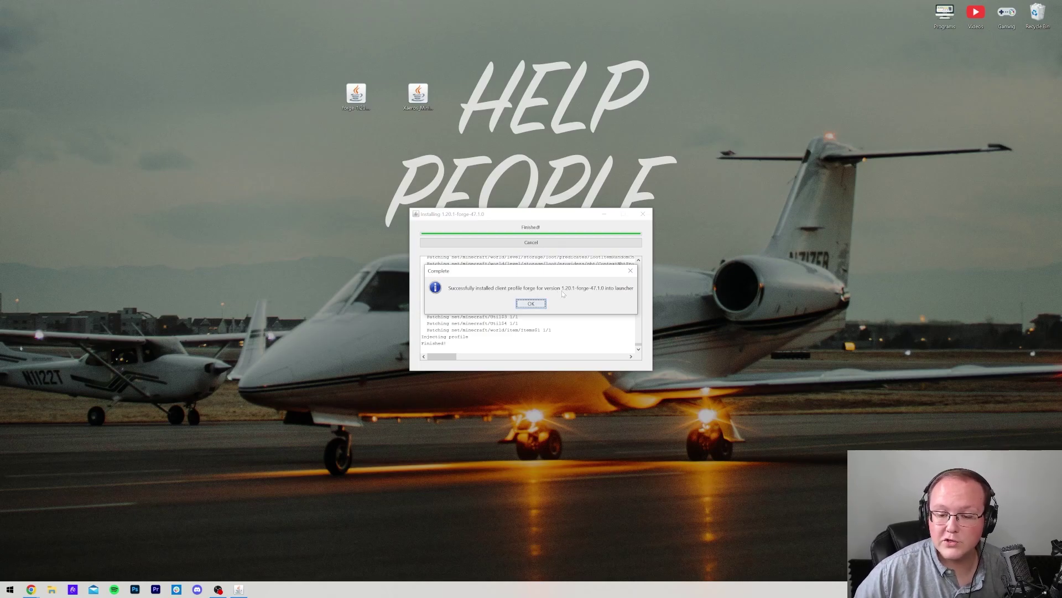
left_click(531, 304)
left_click_drag(356, 96, 1036, 18)
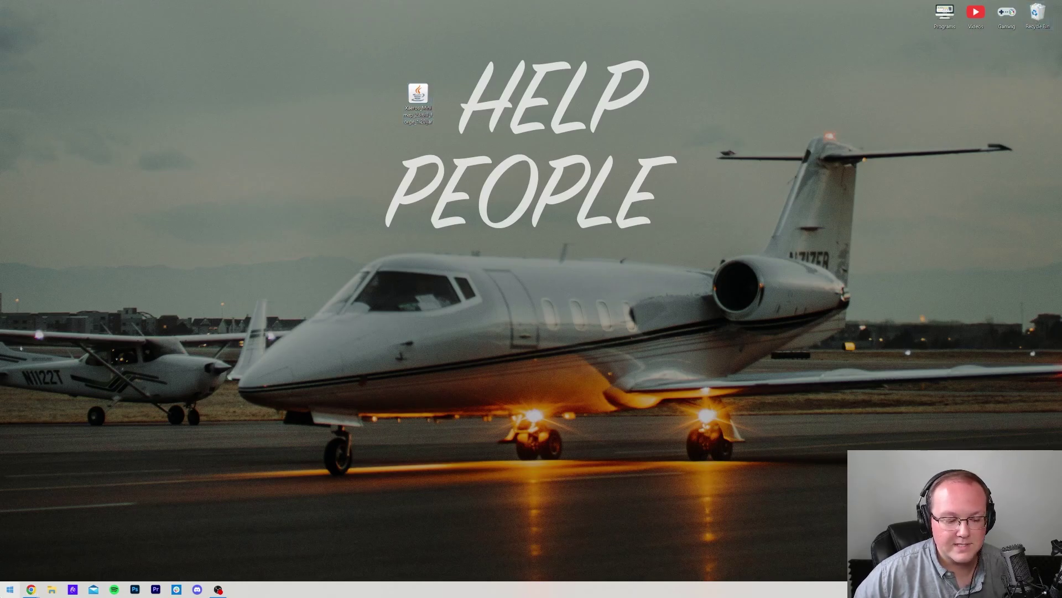
- Open the Minecraft Launcher and select the forge installation, version 1.20.1-forge-47.1.0, for play
key("super")
left_click(163, 348)
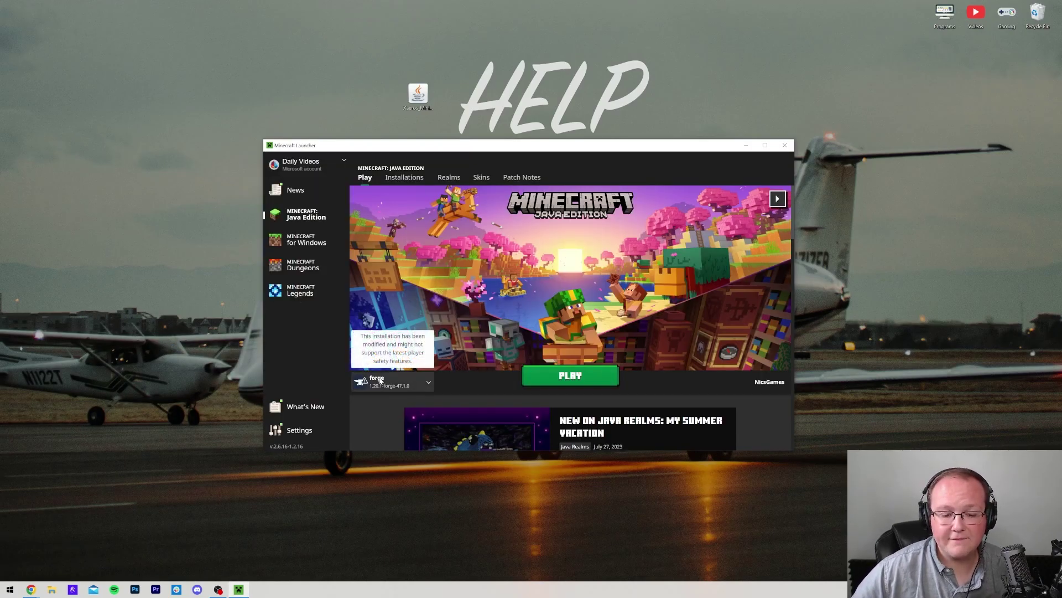
left_click(384, 383)
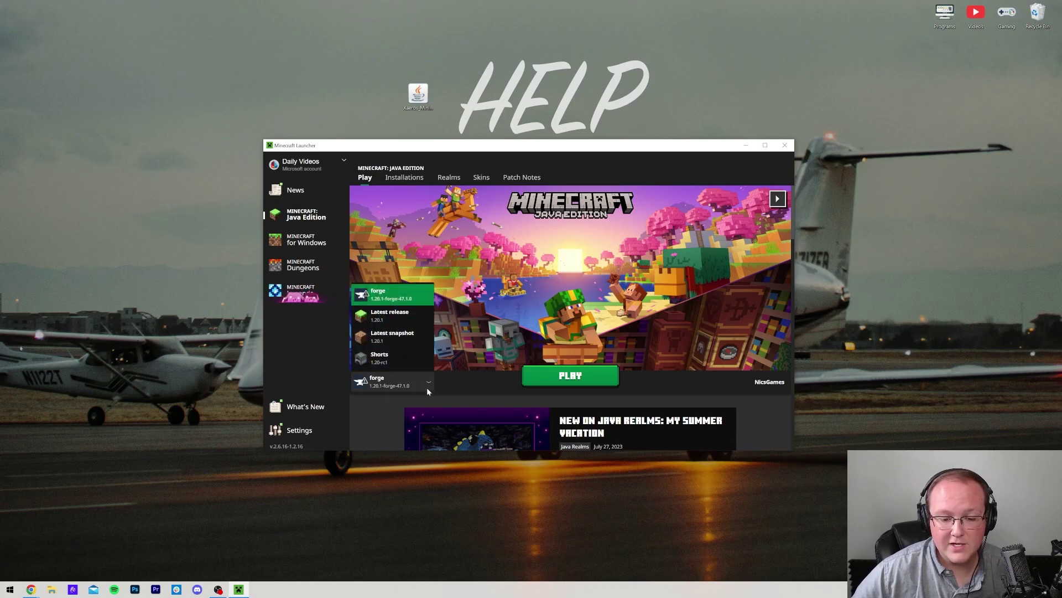
left_click(387, 294)
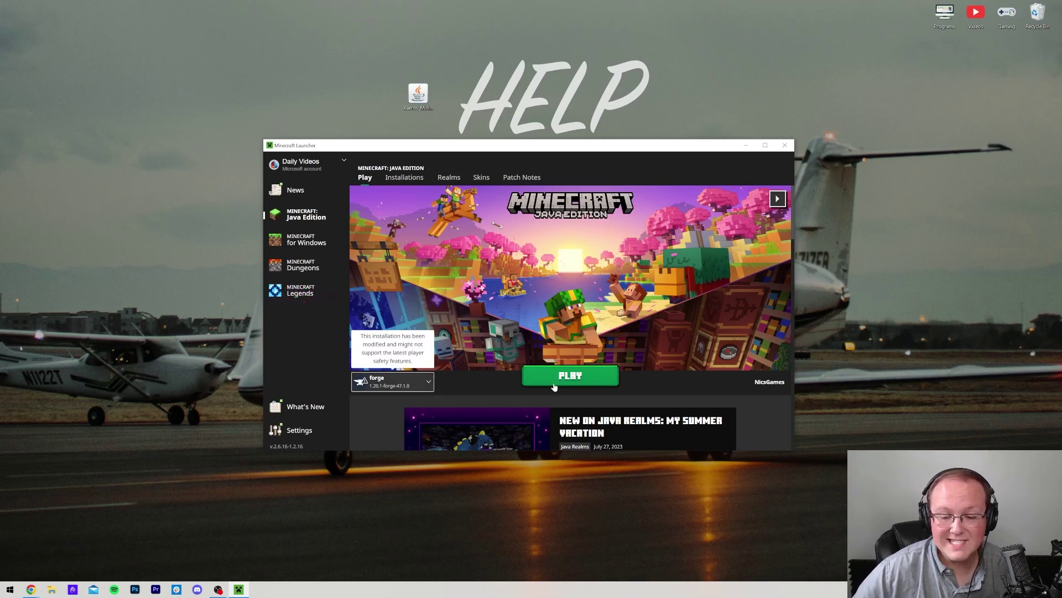
left_click(607, 376)
left_click(587, 344)
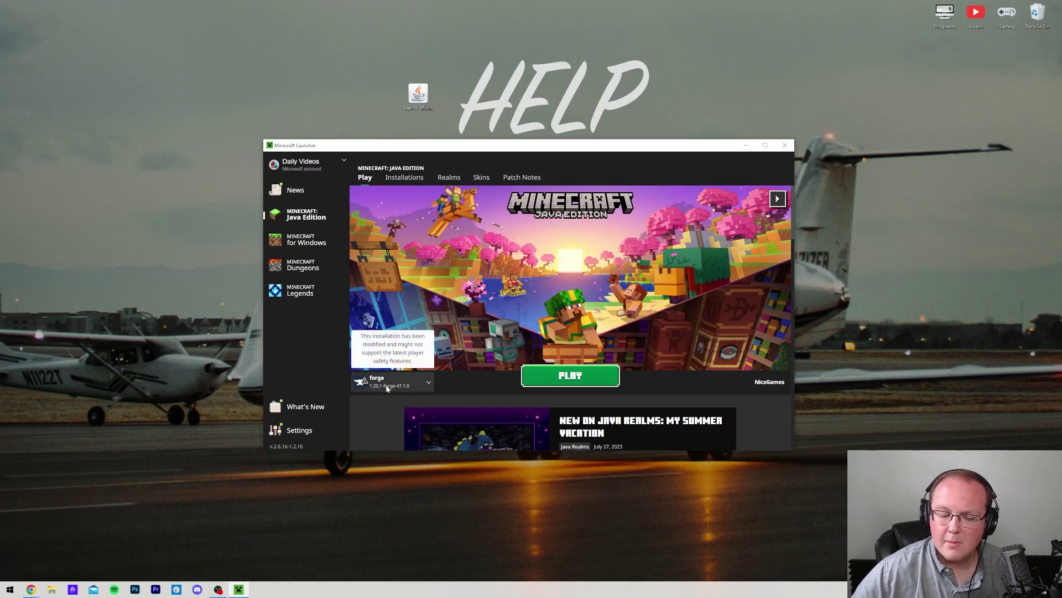
- Go to the launcher's installations list and toggle the Modded versions filter off and back on
left_click(404, 178)
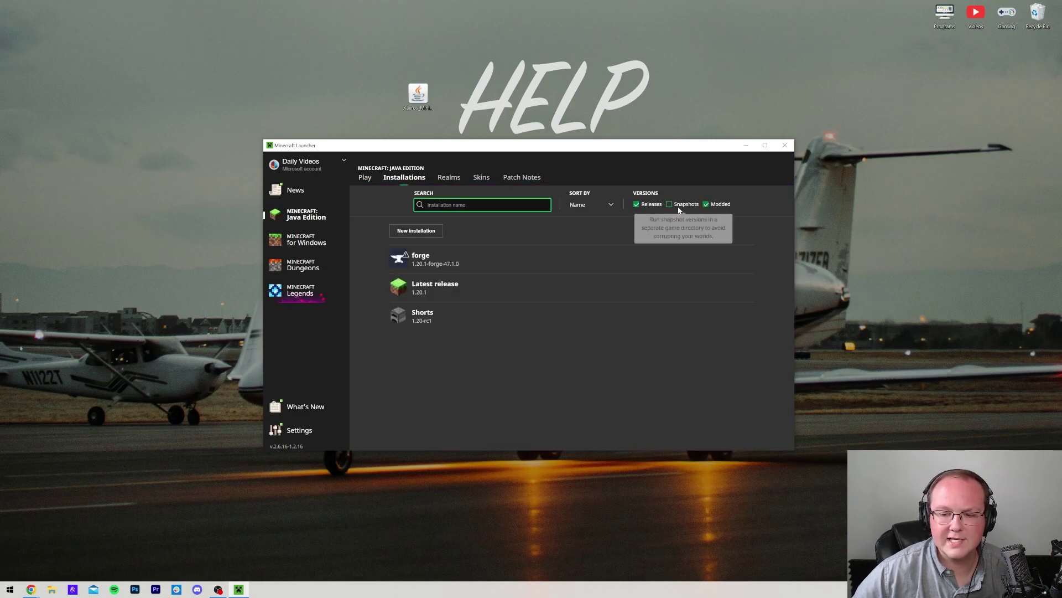
left_click(706, 205)
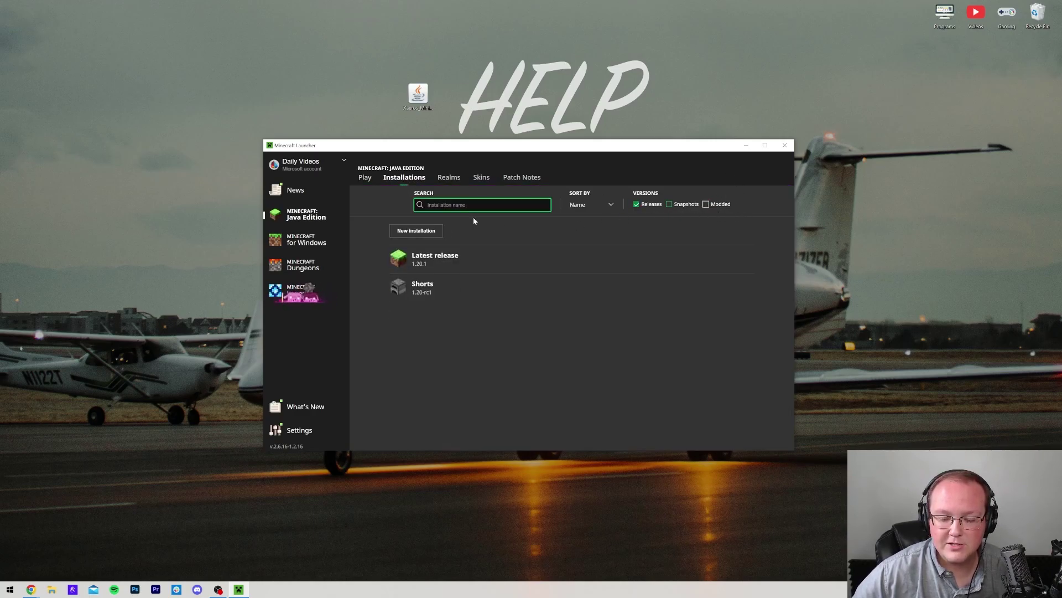
left_click(722, 207)
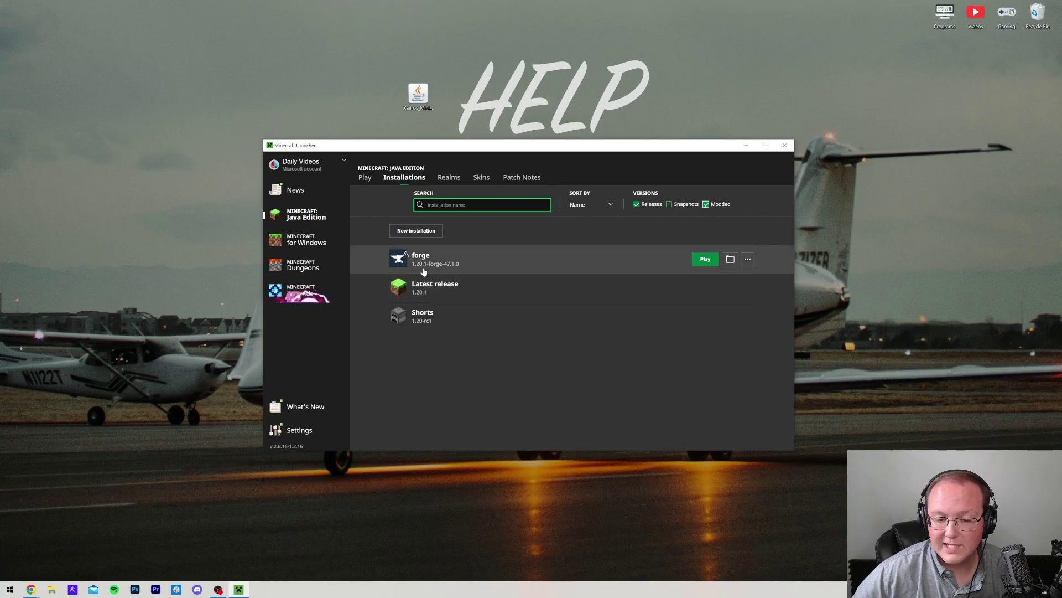
- Start a new installation named SimpleGameHosting.com with version release 1.20.1-forge-47.1.0
left_click(417, 230)
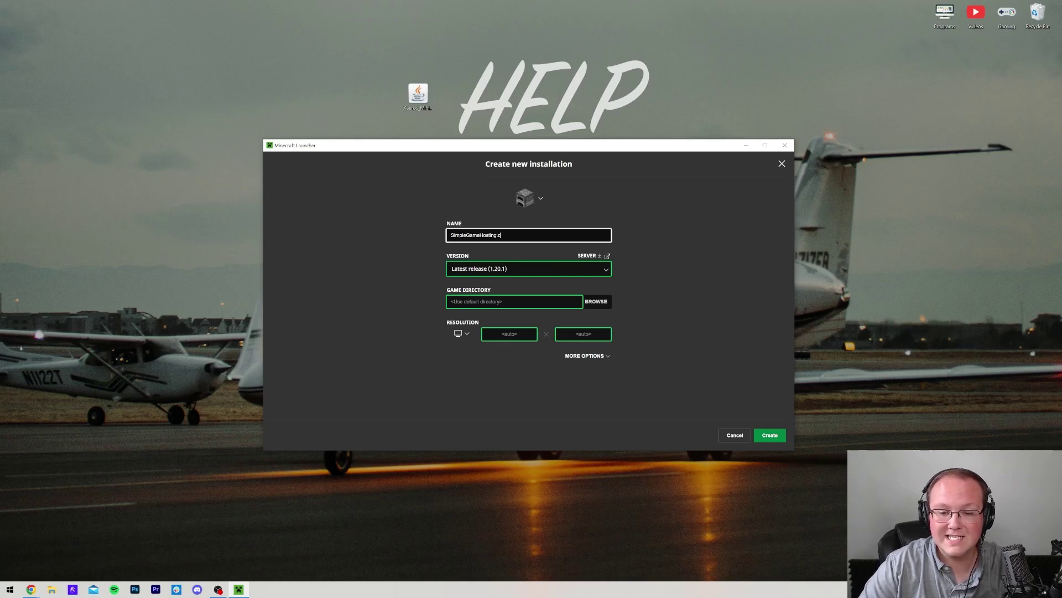
left_click(523, 262)
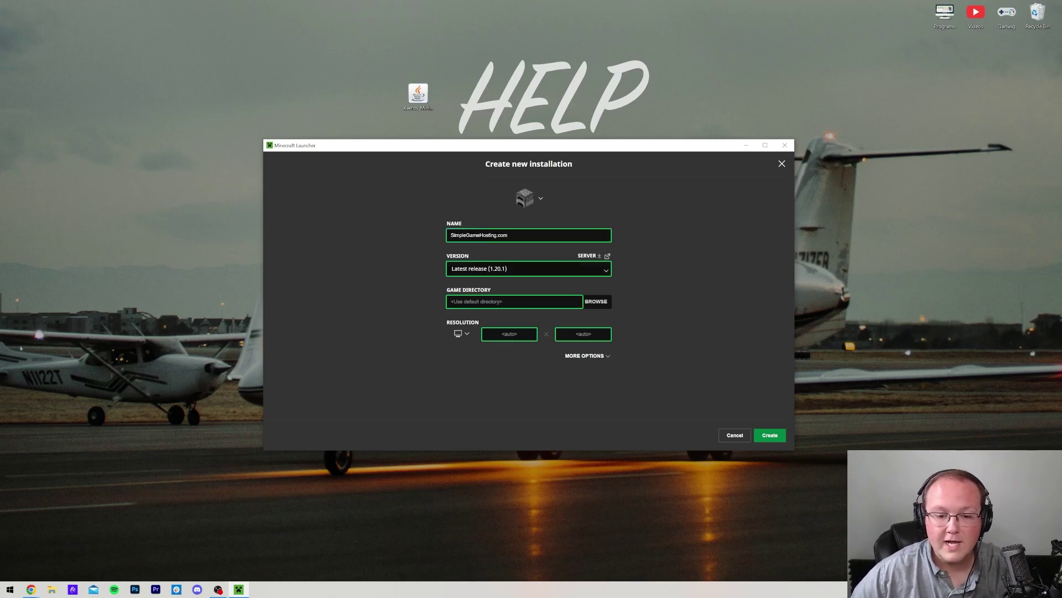
left_click(523, 269)
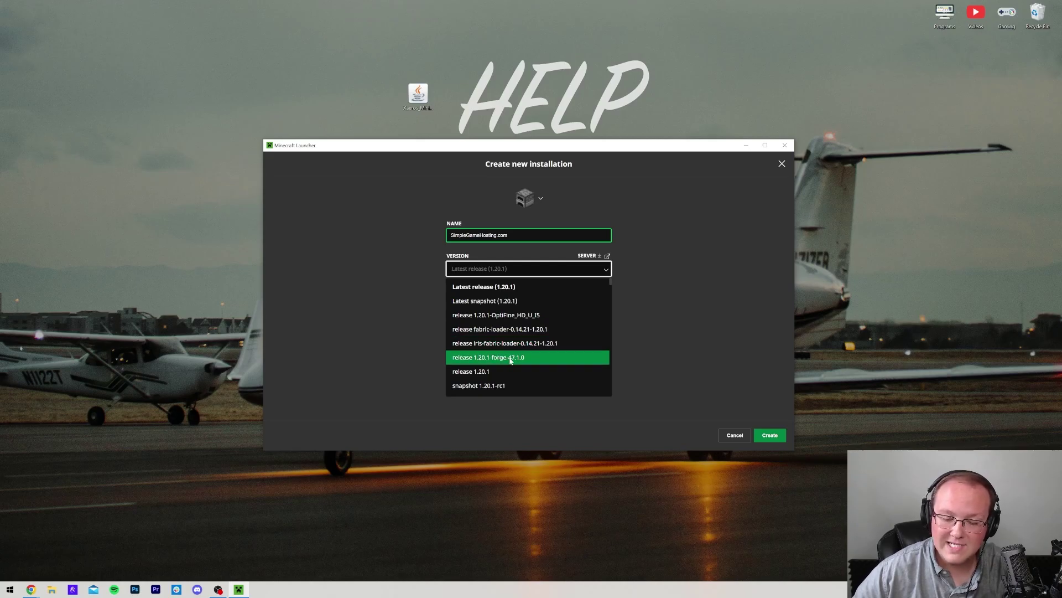
scroll(510, 359, "down", 5)
scroll(510, 359, "up", 2)
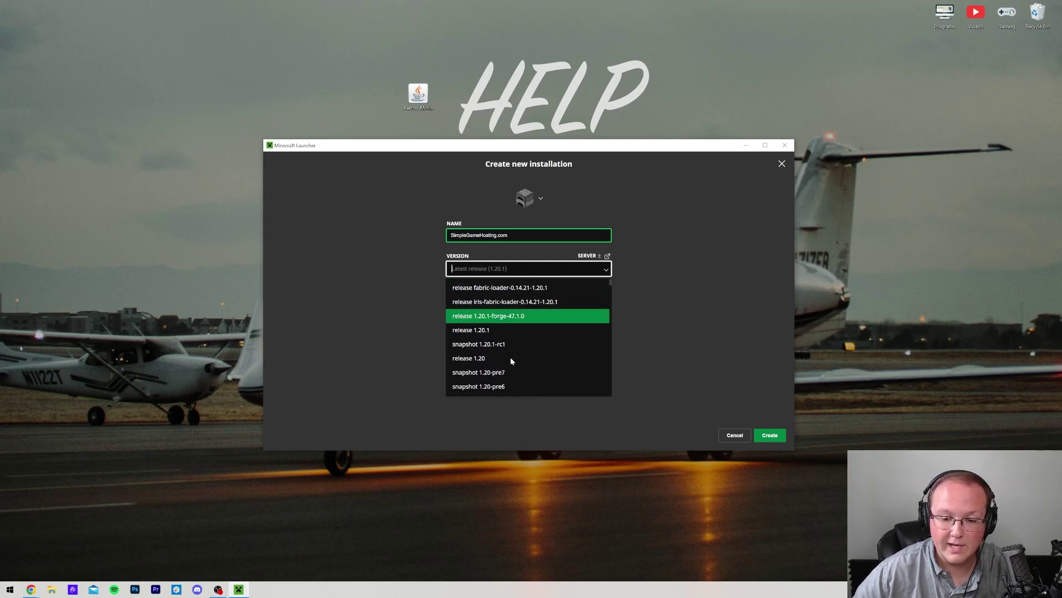
left_click(492, 317)
- Set the new installation's resolution to 1920 x 1080 and create it
left_click(462, 349)
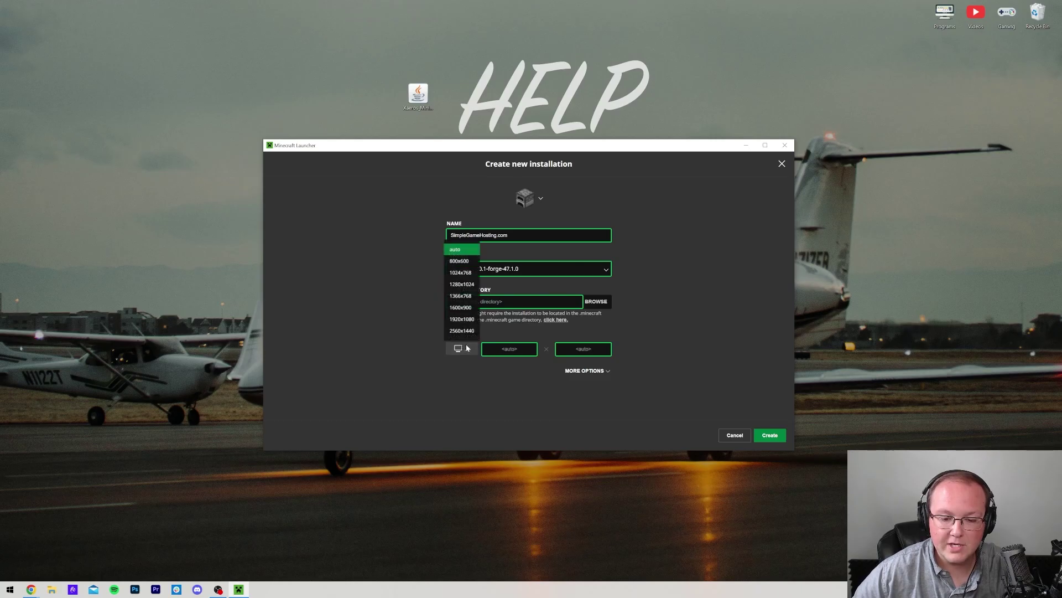
left_click(462, 317)
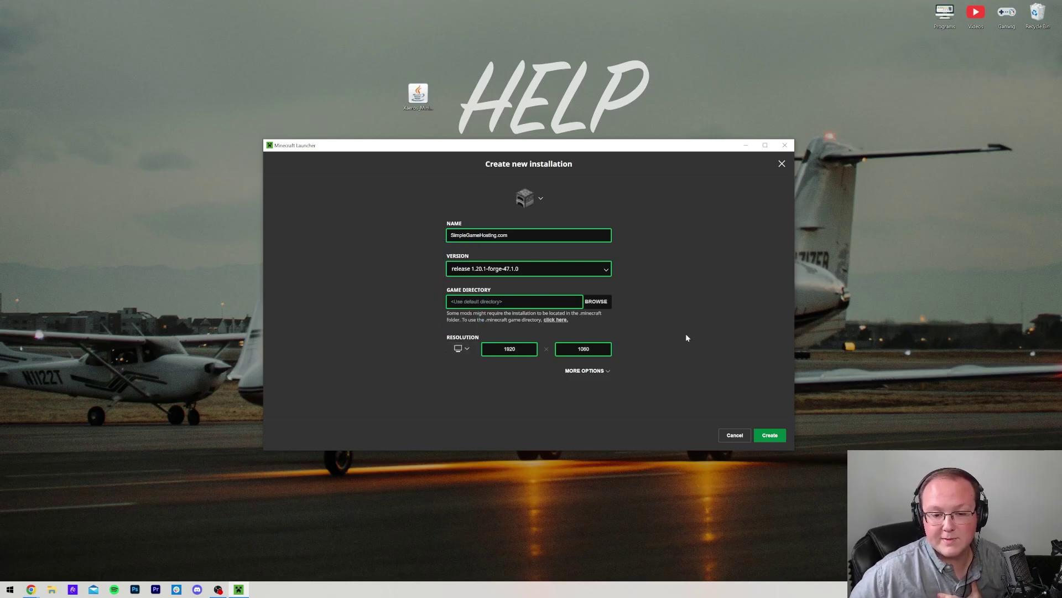
left_click(770, 435)
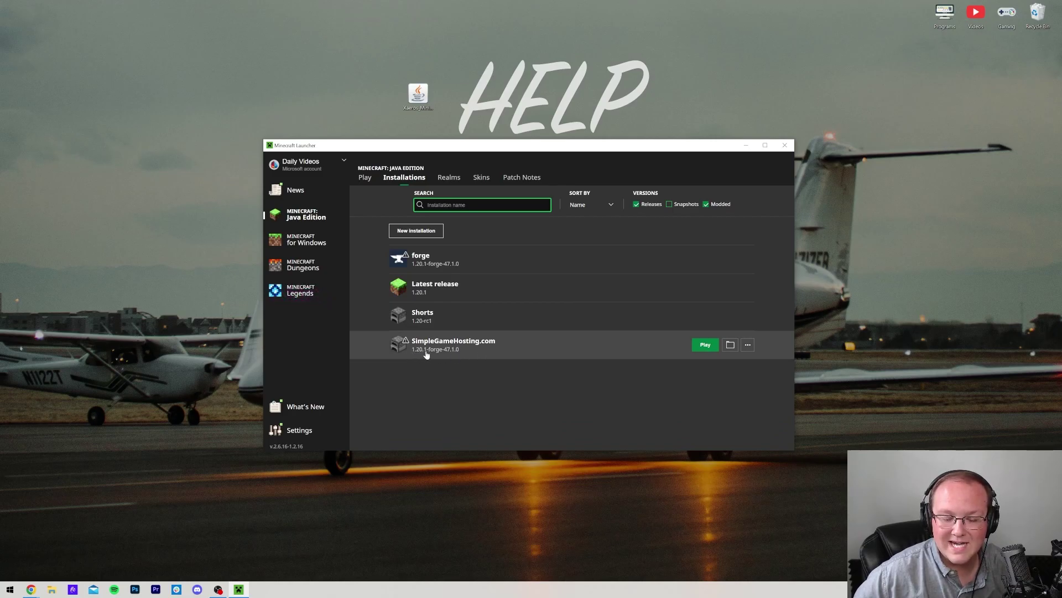
- Launch Minecraft with the SimpleGameHosting.com installation and open its list of mods
left_click(705, 344)
left_click(611, 346)
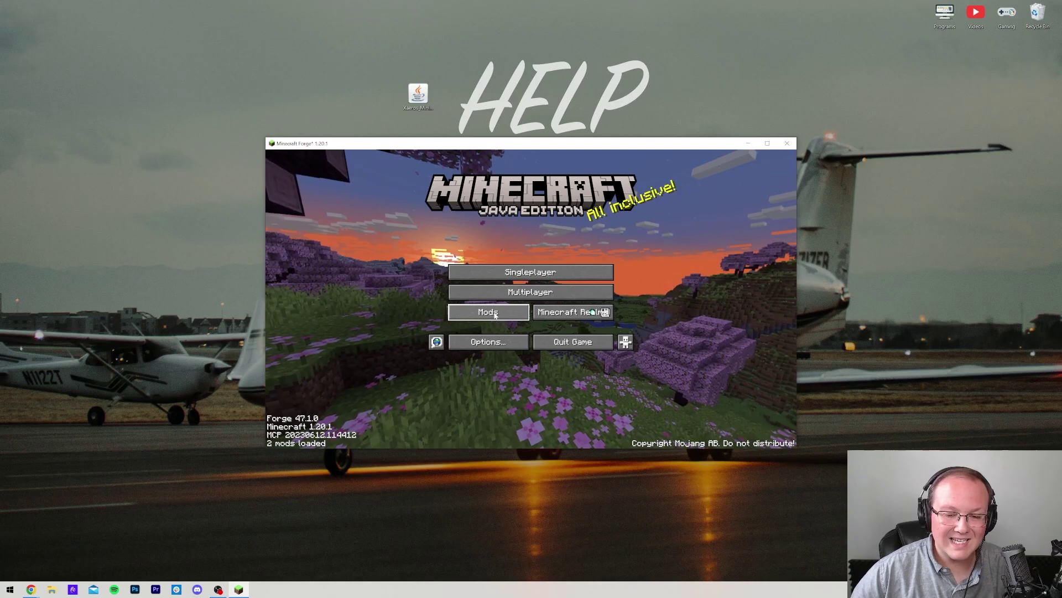
left_click(489, 312)
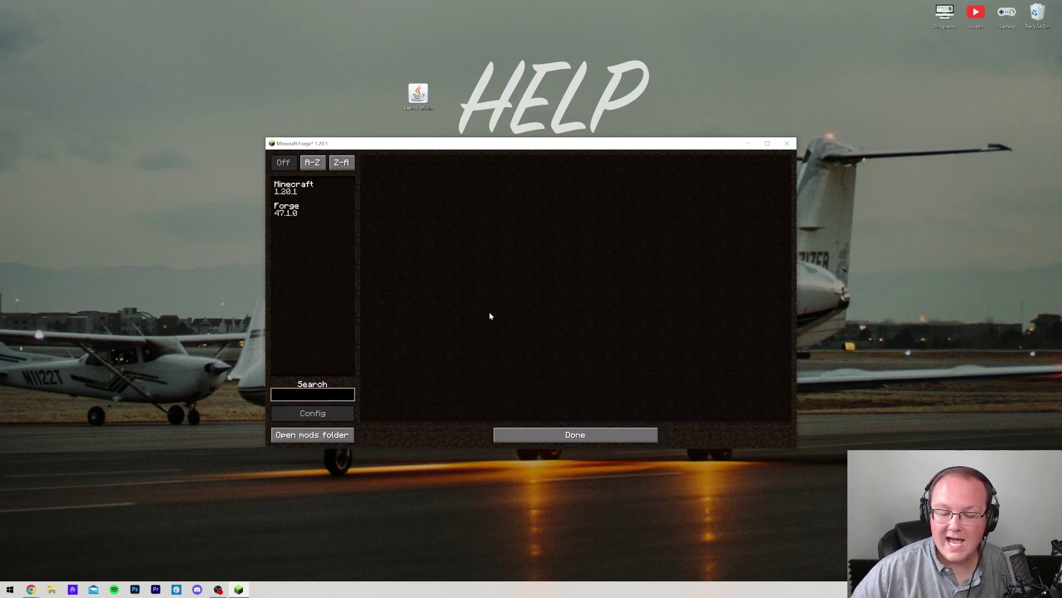
- Open the mods folder from the game, move the Xaero's Minimap jar from the desktop into it, and close the folder
left_click(301, 435)
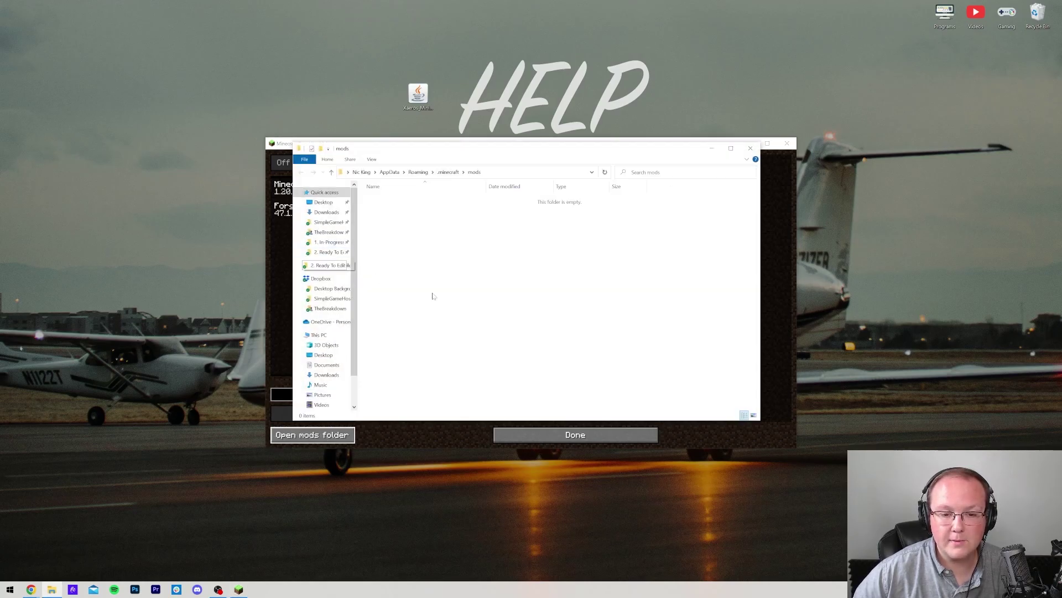
left_click_drag(418, 95, 427, 254)
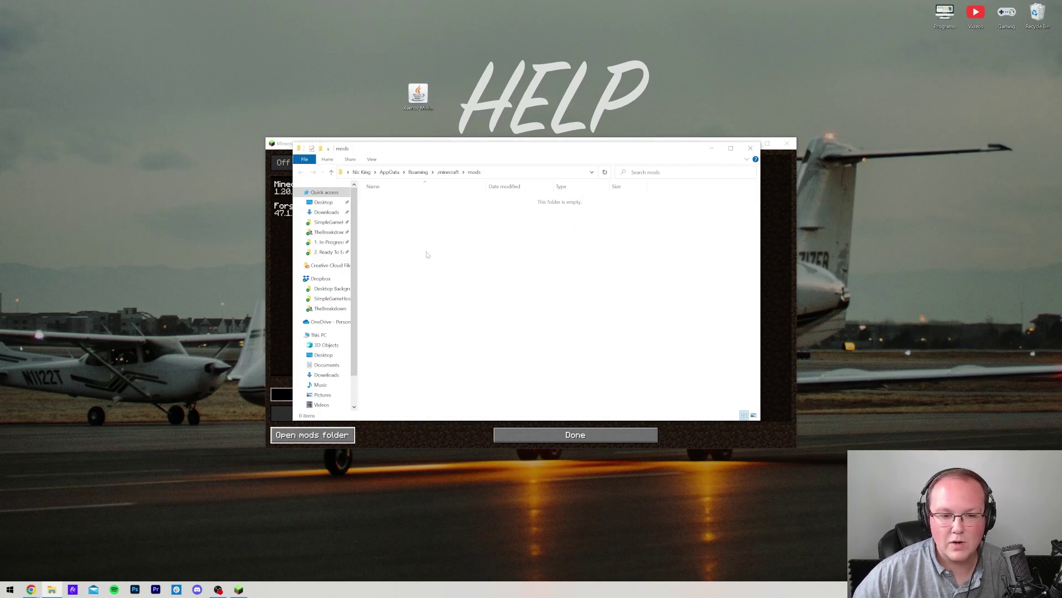
left_click(750, 150)
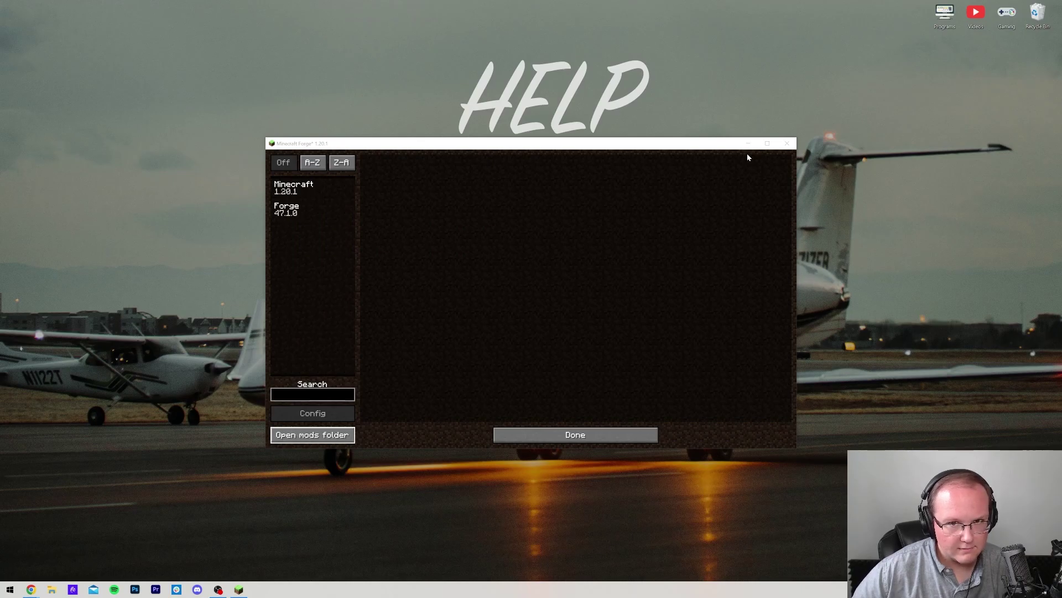
- Quit the running game from its title screen and start the Minecraft Launcher again
left_click(534, 436)
left_click(586, 343)
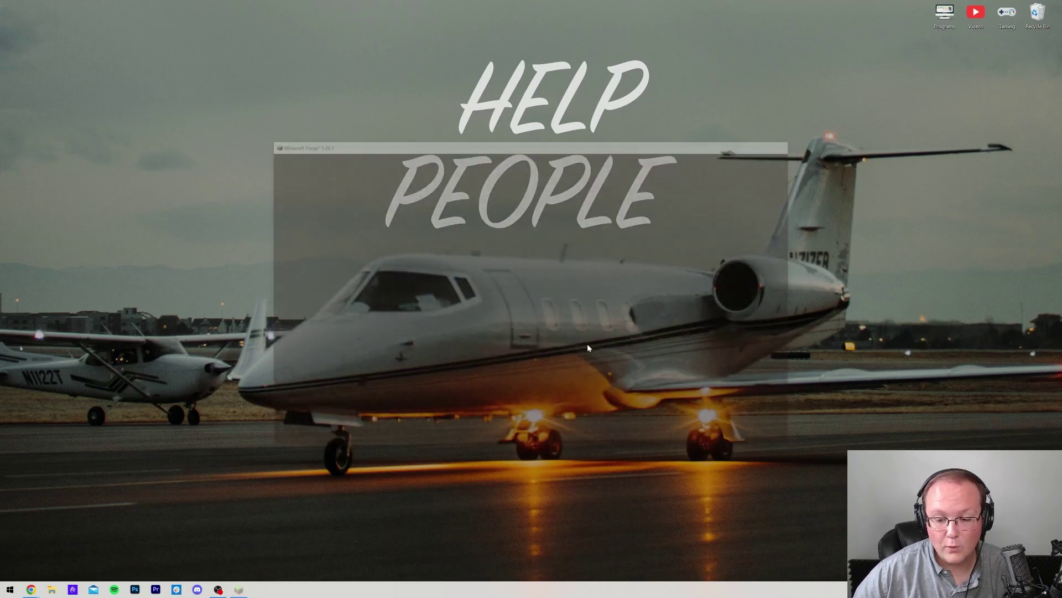
left_click(10, 589)
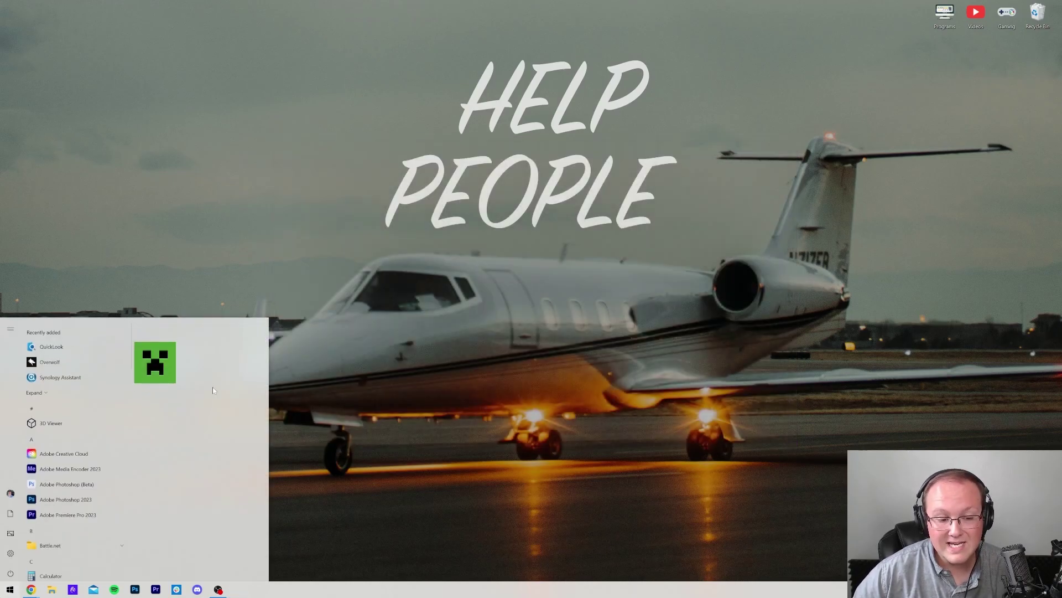
left_click(178, 363)
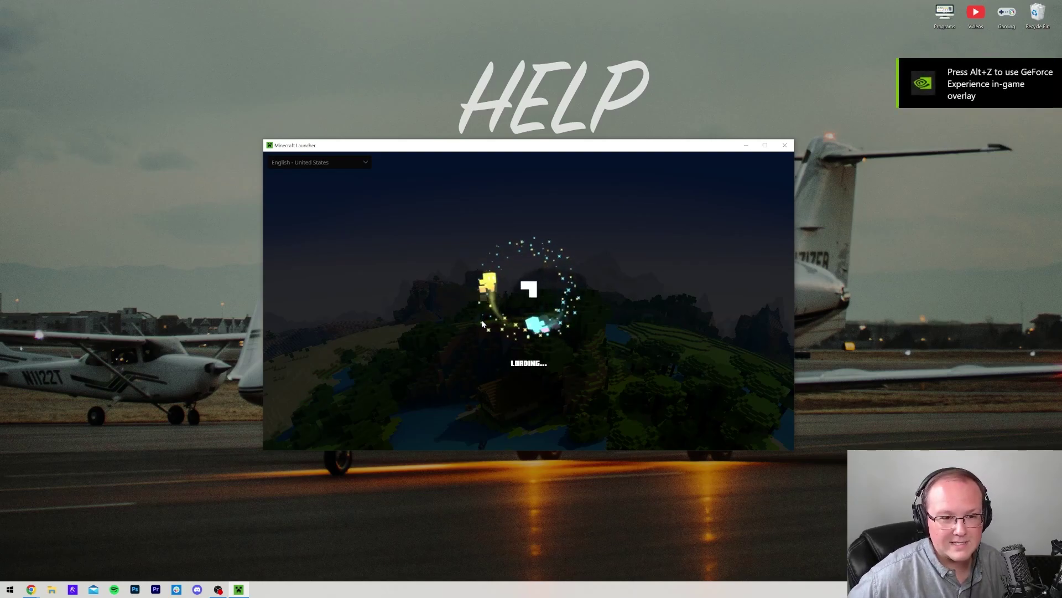
- Choose the SimpleGameHosting.com installation in the launcher and launch Minecraft with it, accepting the modified-installation warning
left_click(450, 376)
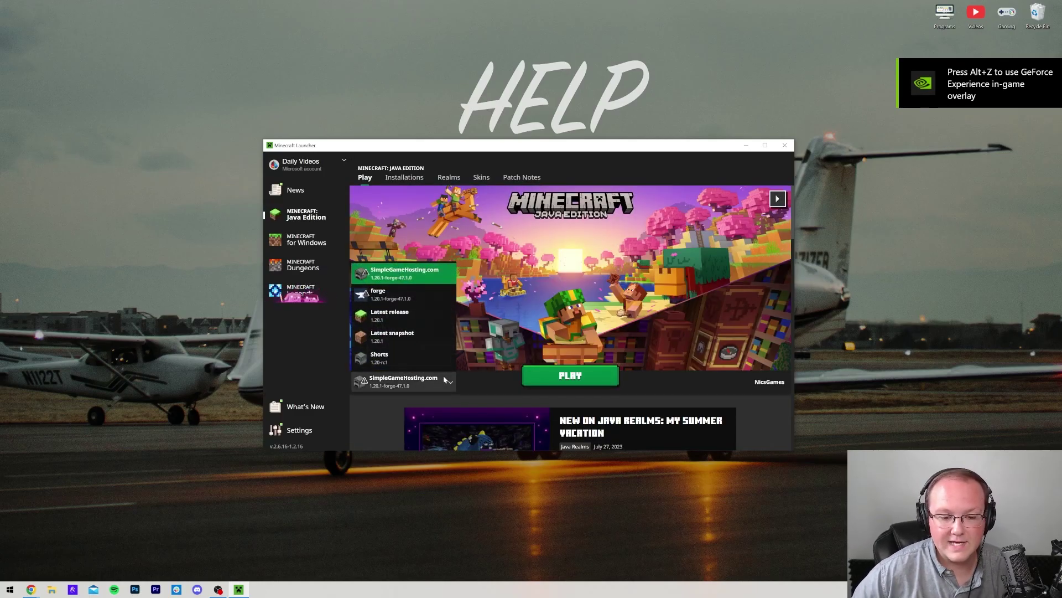
left_click(423, 388)
left_click(424, 388)
left_click(391, 294)
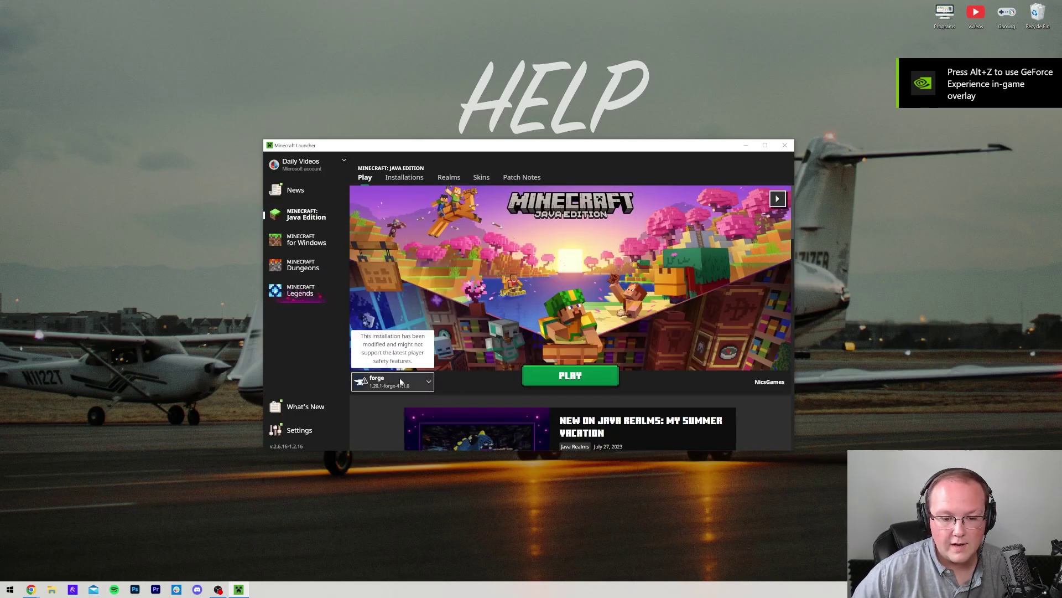
left_click(398, 382)
left_click(410, 281)
left_click(553, 371)
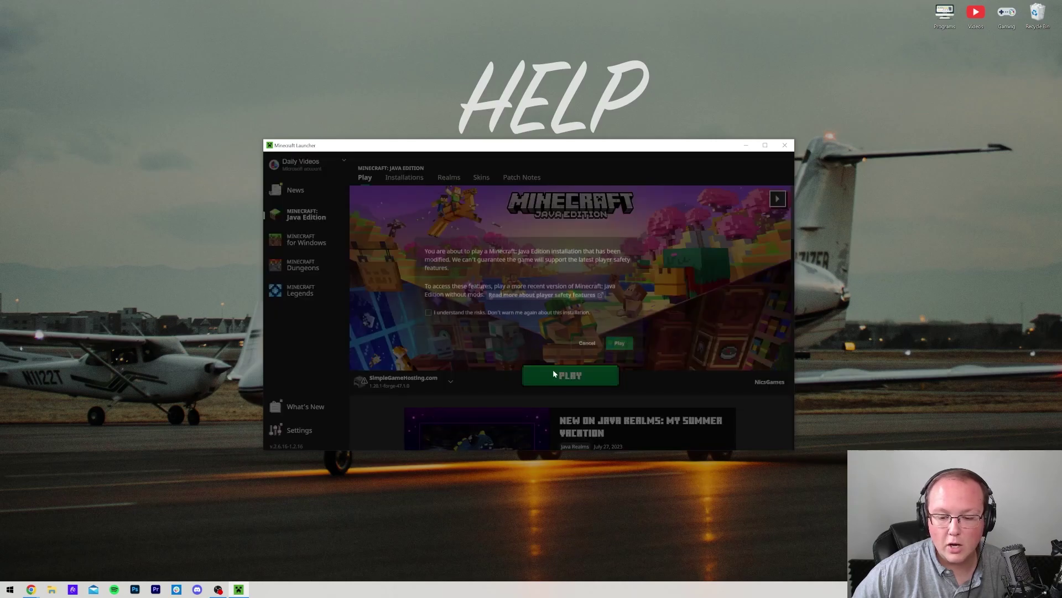
left_click(554, 371)
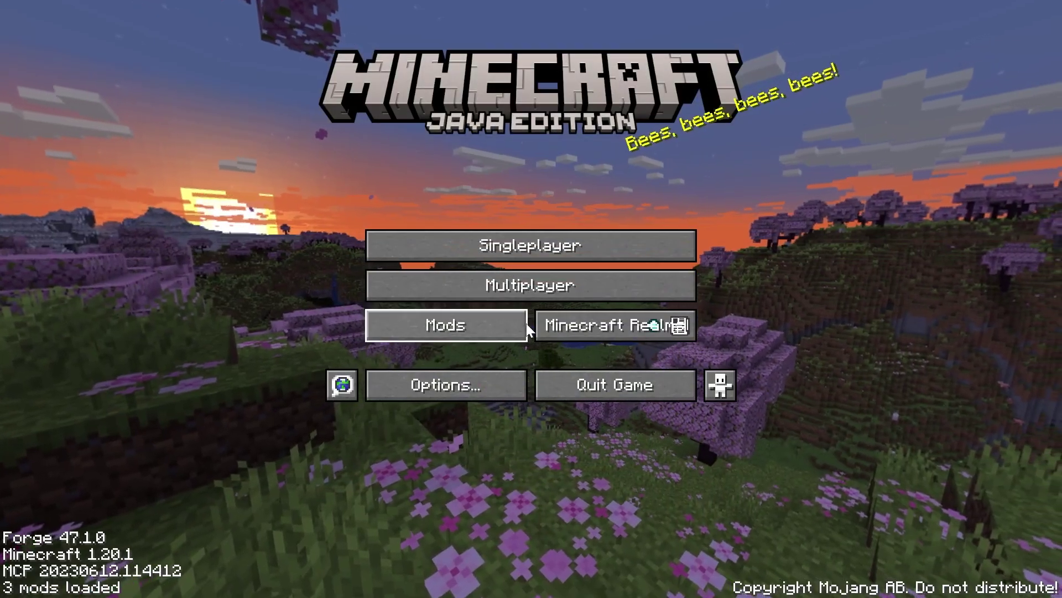
- Check the details of Xaero's Minimap in the game's mod list and return to the title screen
left_click(523, 331)
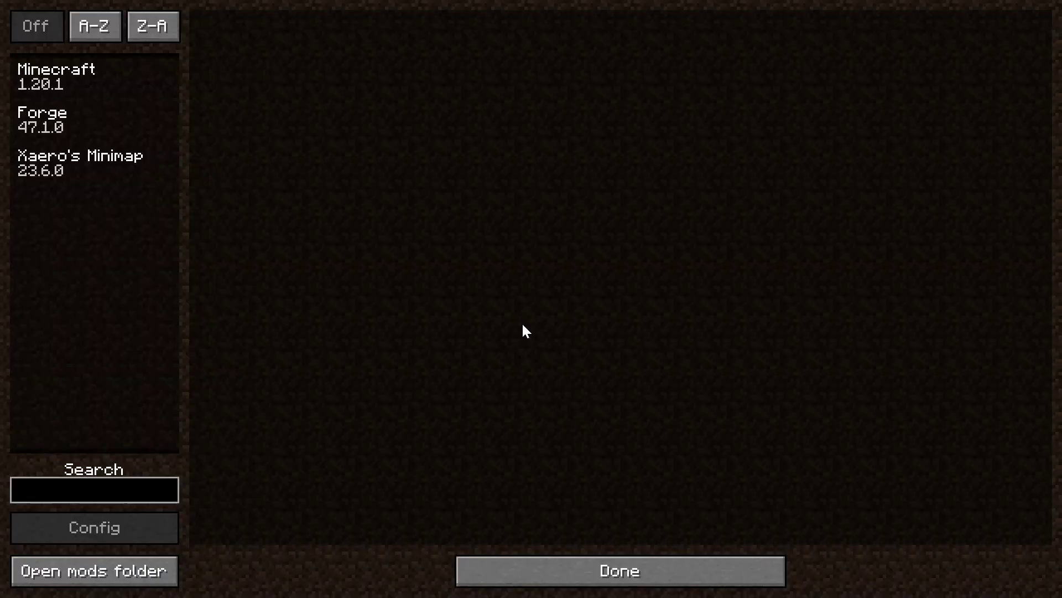
left_click(153, 171)
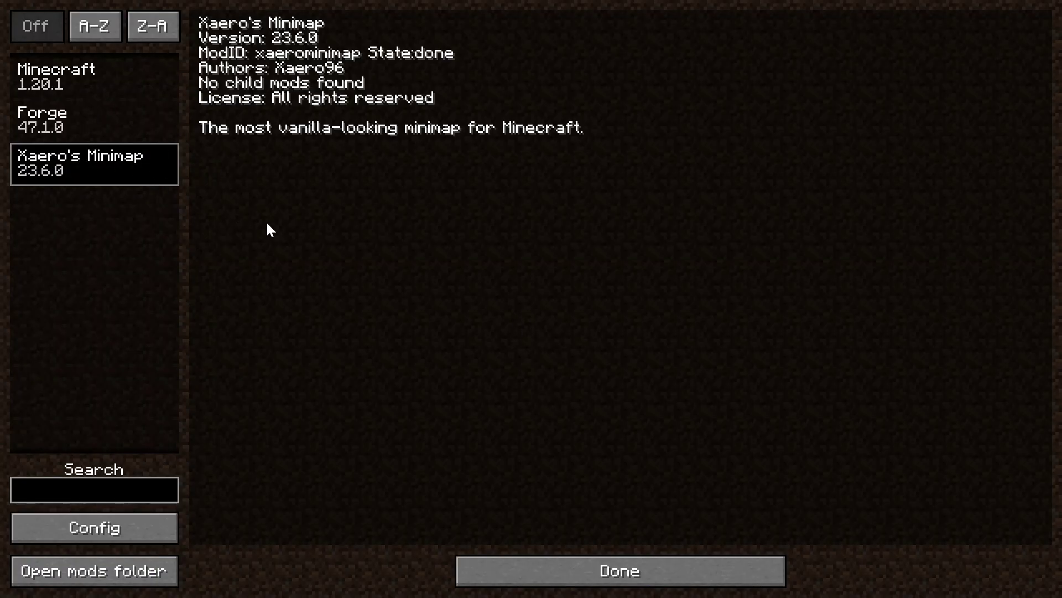
left_click(663, 553)
- Proceed to online multiplayer and join the SimpleGameHosting.com server
left_click(582, 293)
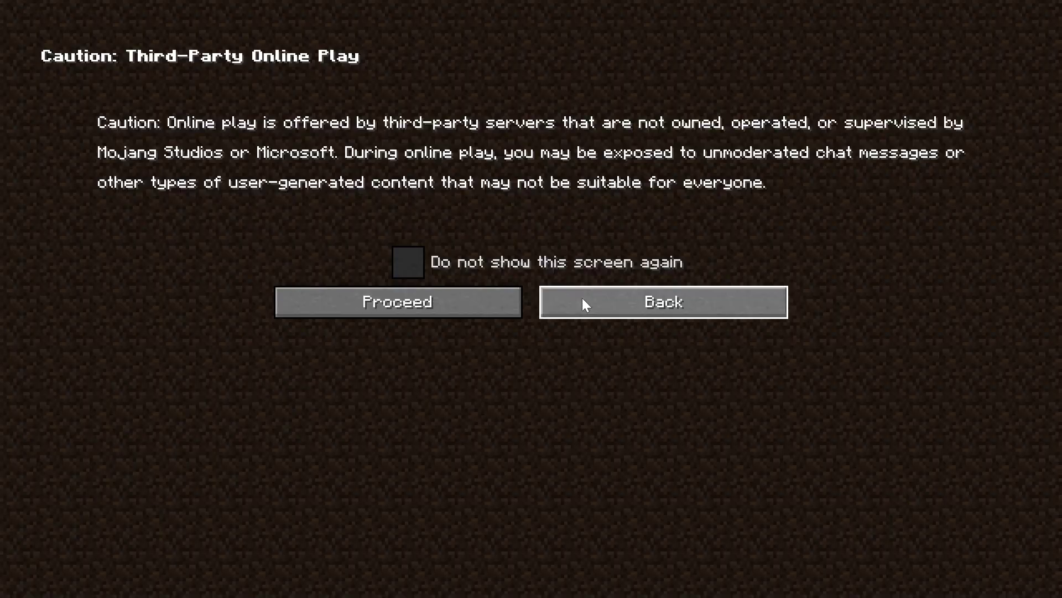
left_click(506, 307)
left_click(588, 579)
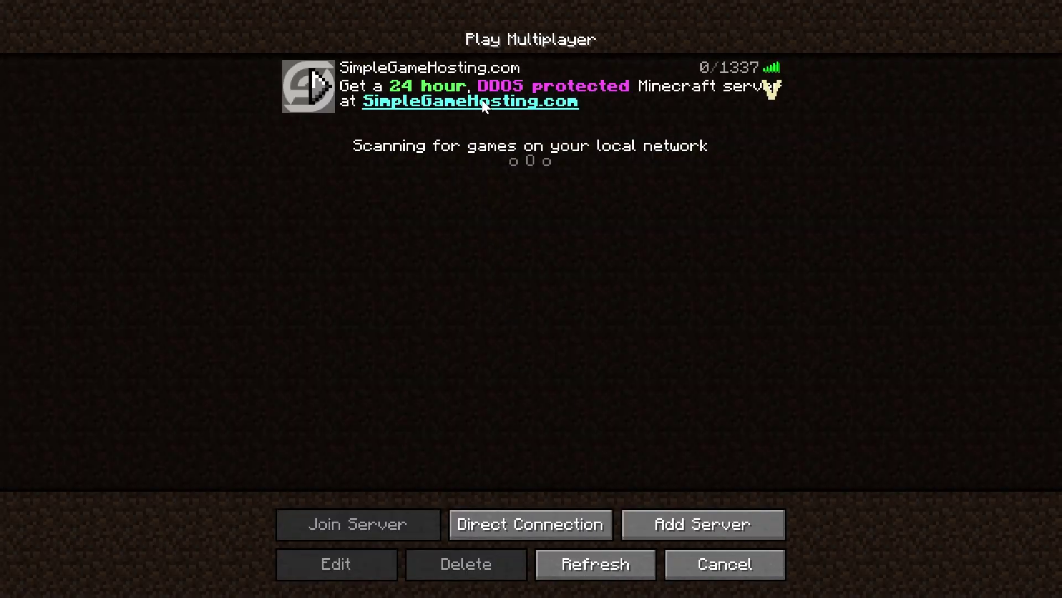
double_click(531, 97)
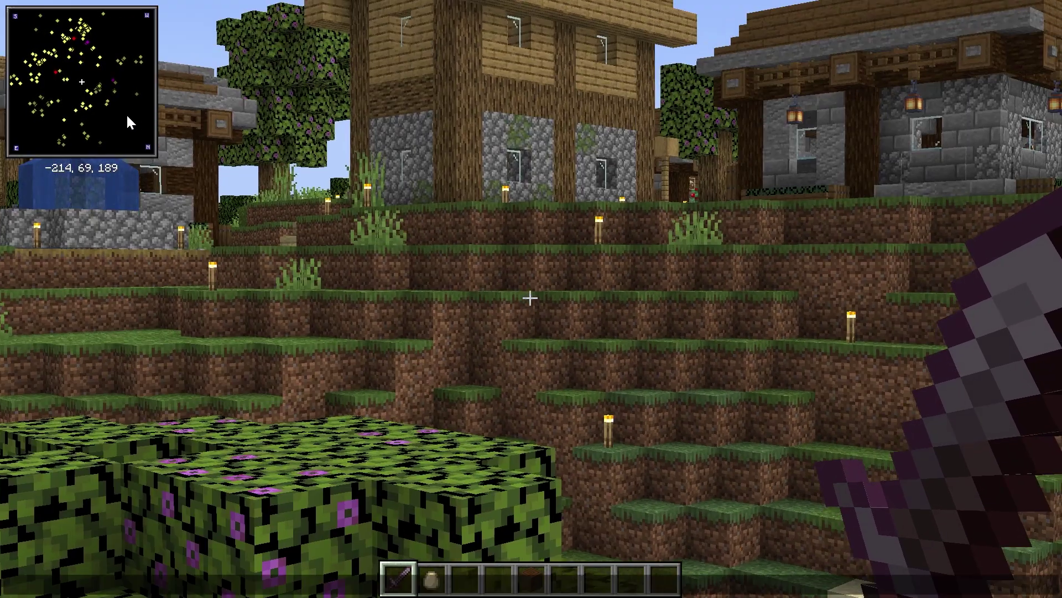
- Walk up the grassy terraces to the stone house in the village while the minimap is displayed
key("w")
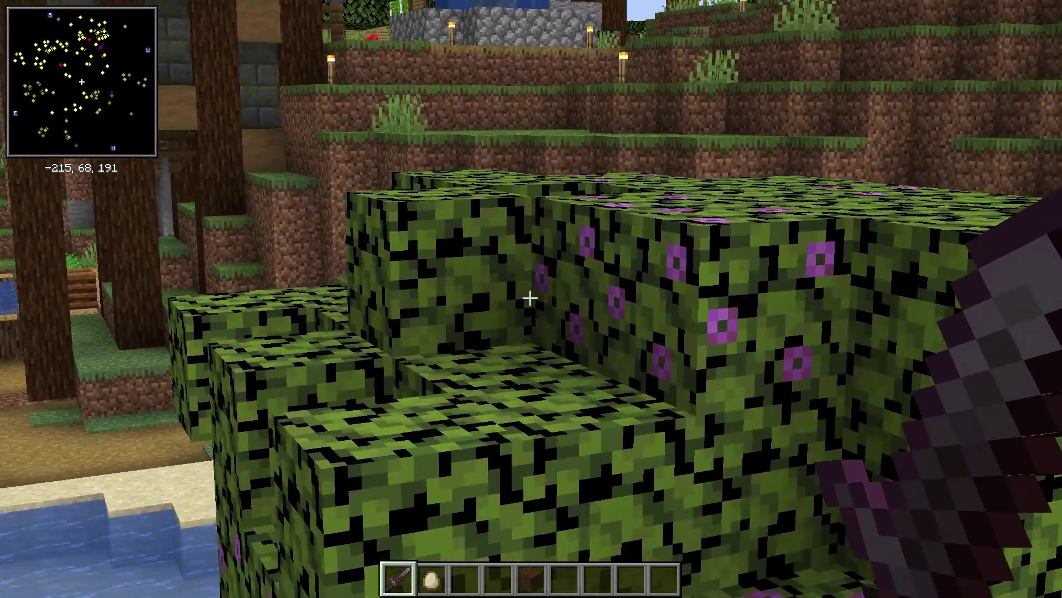
key("w")
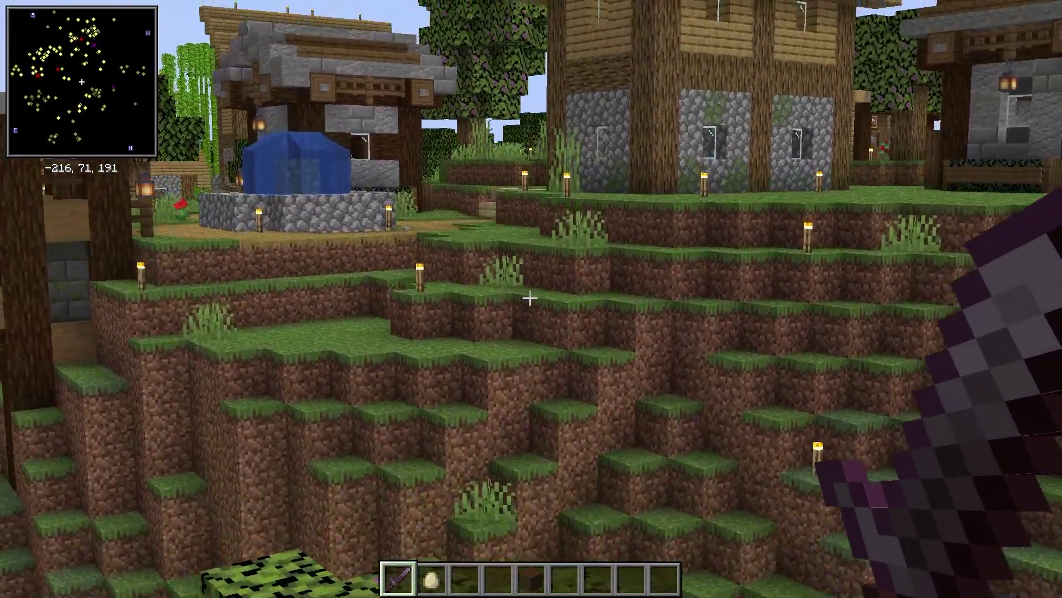
key("w")
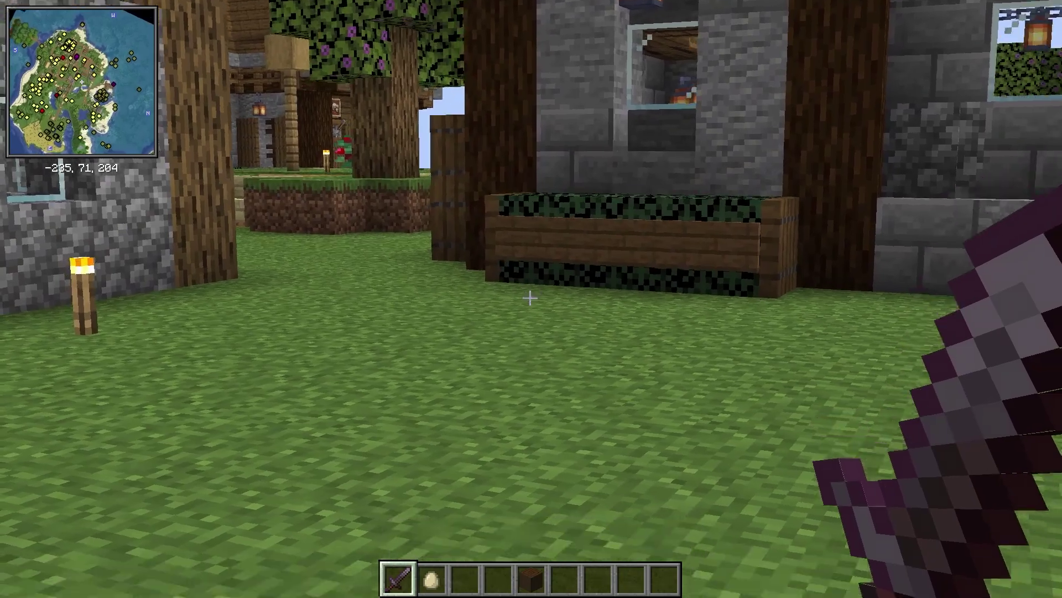
key("t")
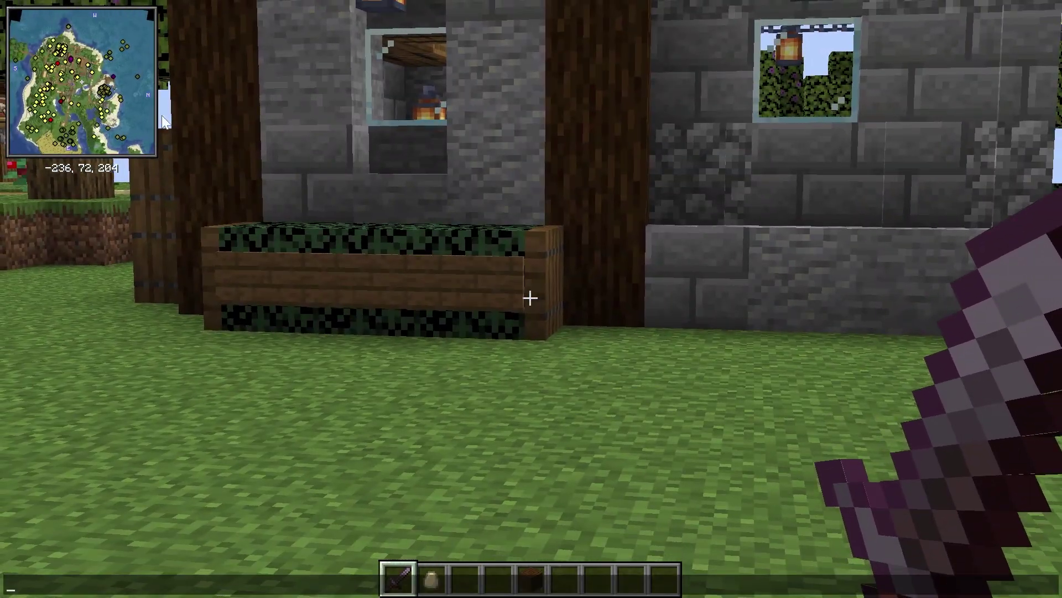
key("Escape")
key("w")
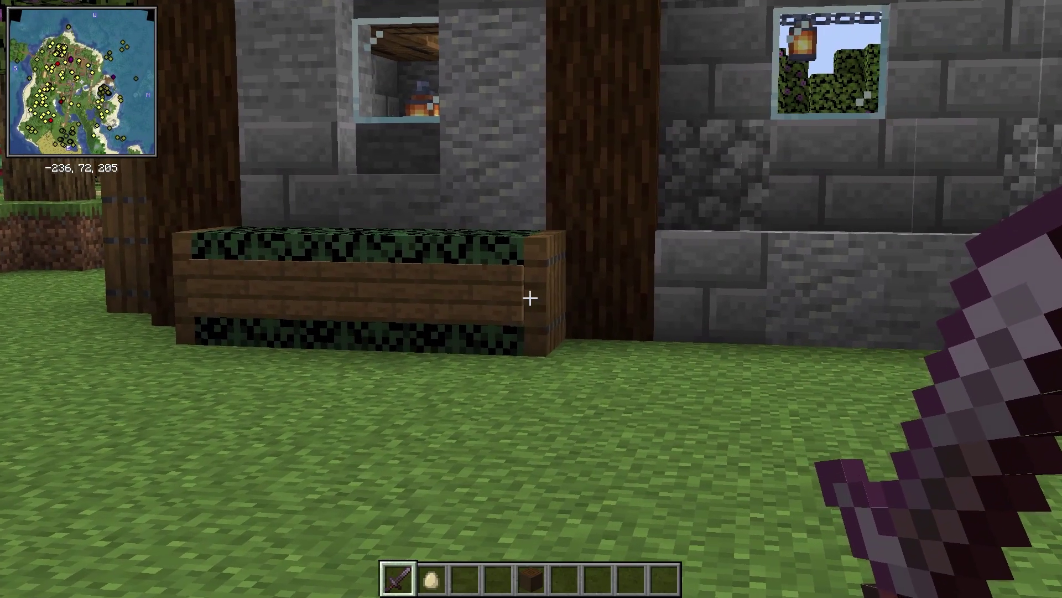
key("s")
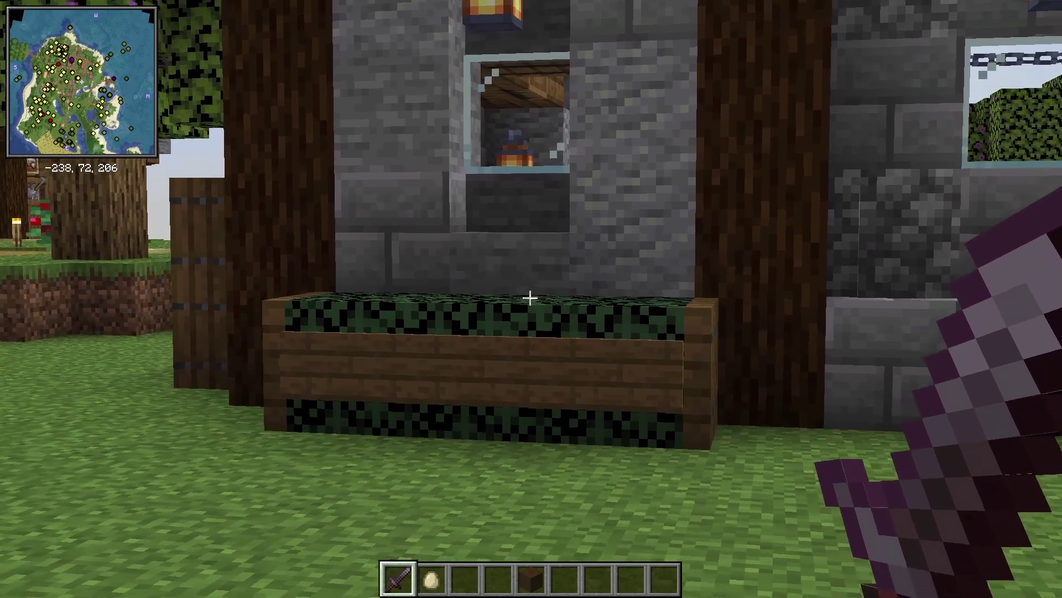
- Open the minimap settings, move the minimap to the upper-right corner of the game view, and confirm its position
key("m")
left_click(383, 148)
left_click(383, 147)
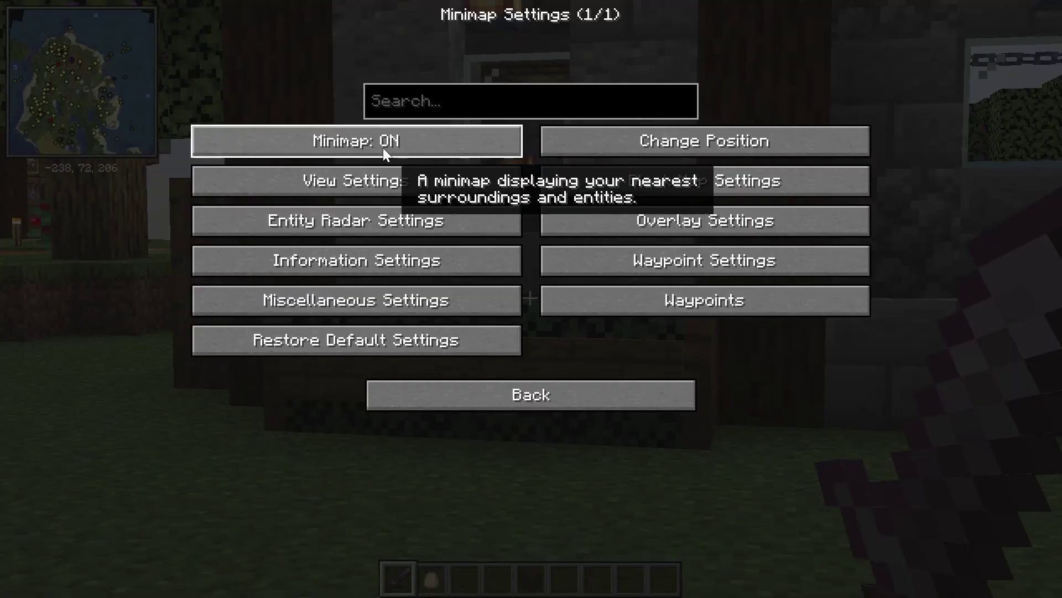
left_click(613, 158)
left_click_drag(30, 95, 914, 94)
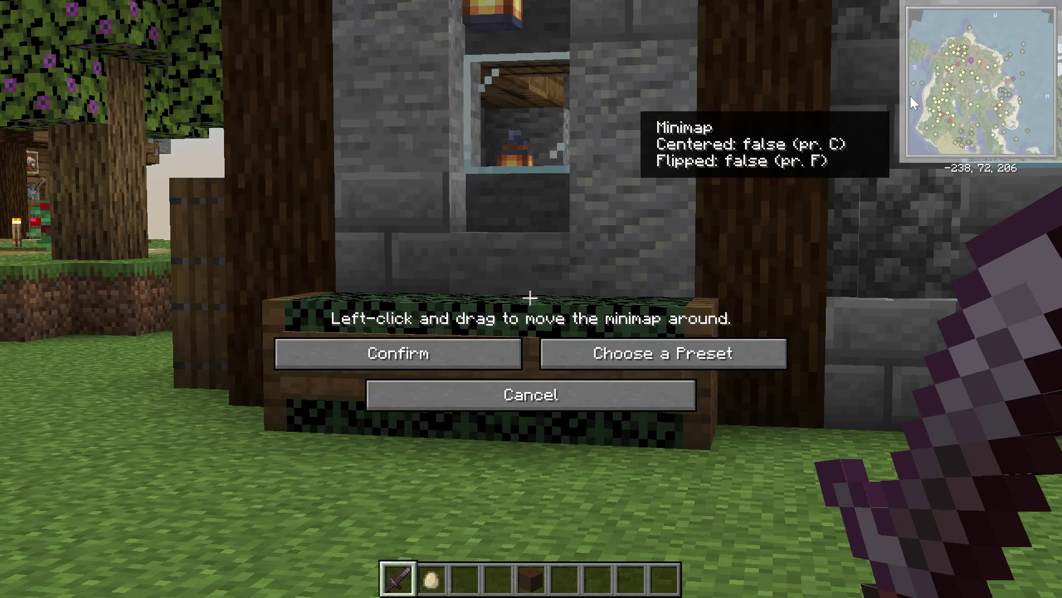
left_click(446, 350)
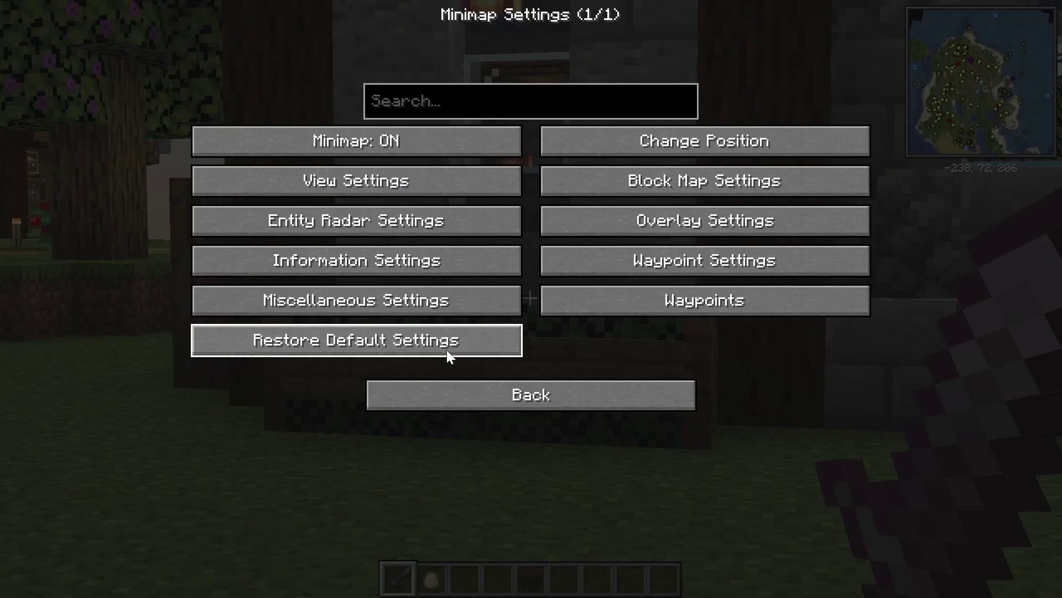
- Set the minimap's shape to Circle and its zoom to 2.0x in the view settings, and return to the game
left_click(399, 195)
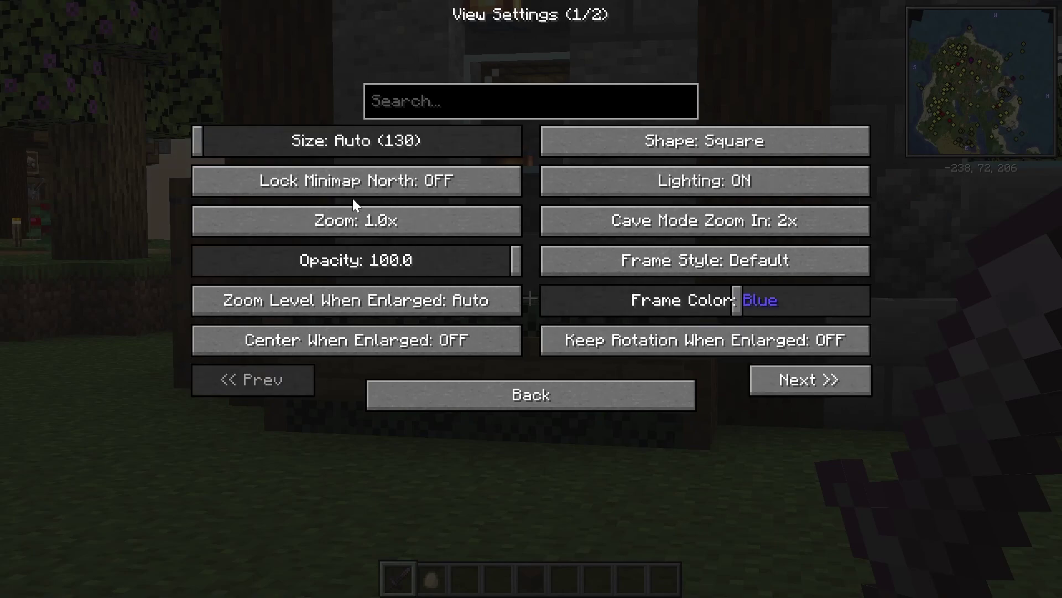
left_click(712, 155)
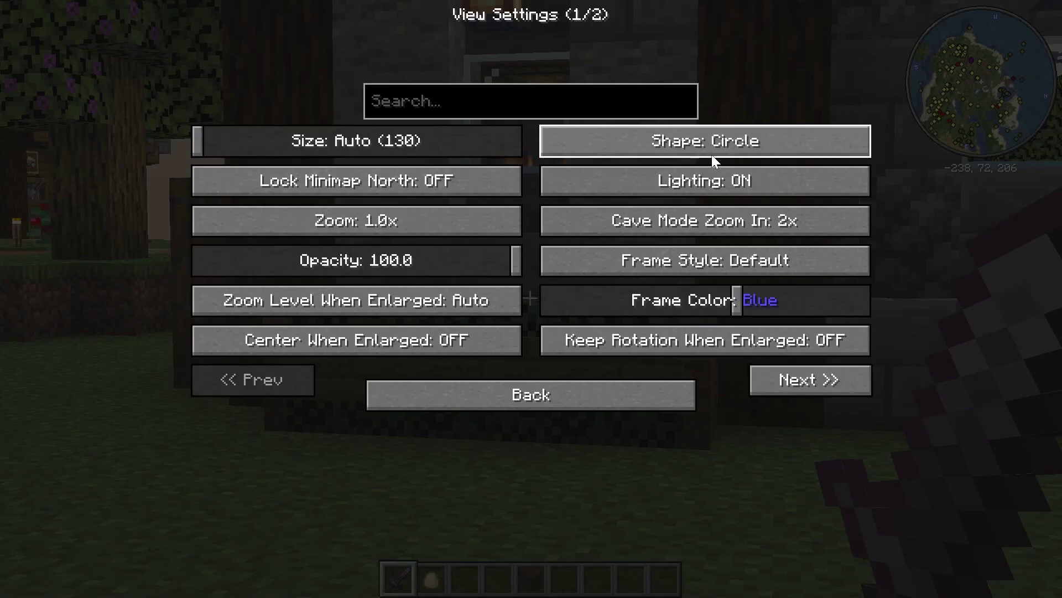
left_click(468, 227)
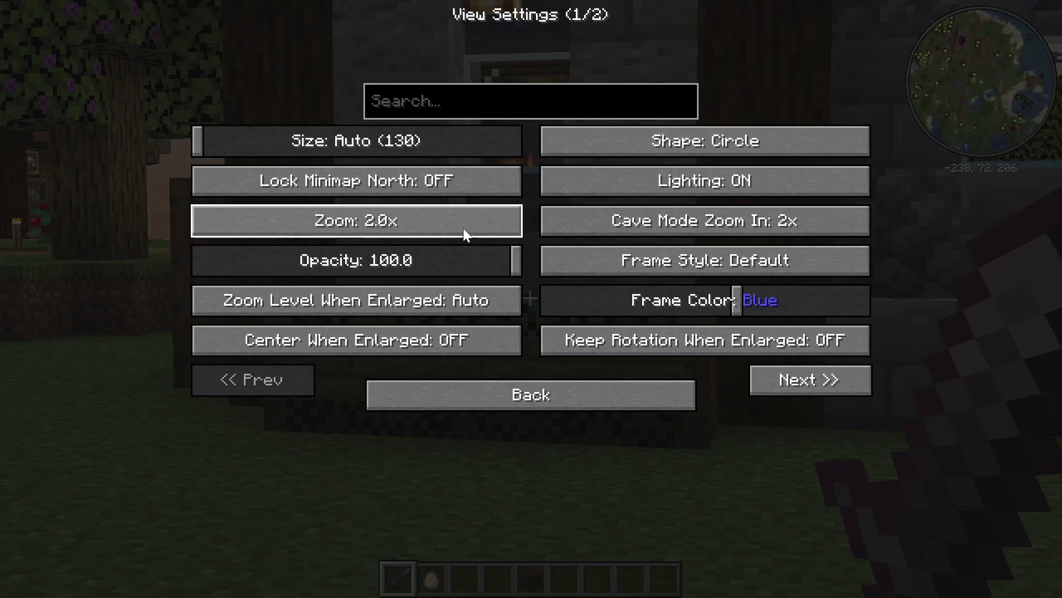
left_click(641, 394)
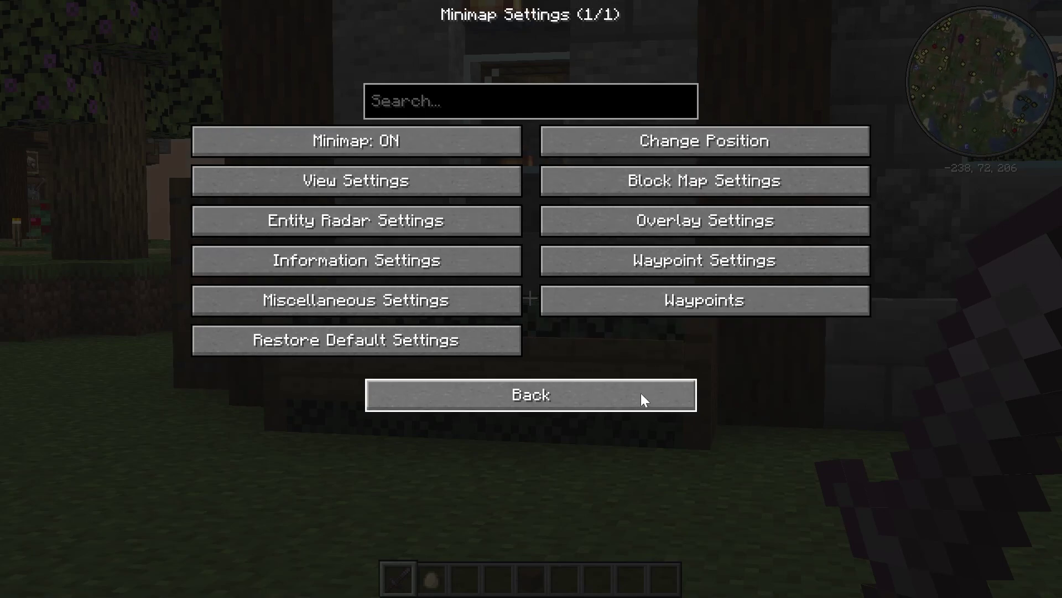
left_click(509, 388)
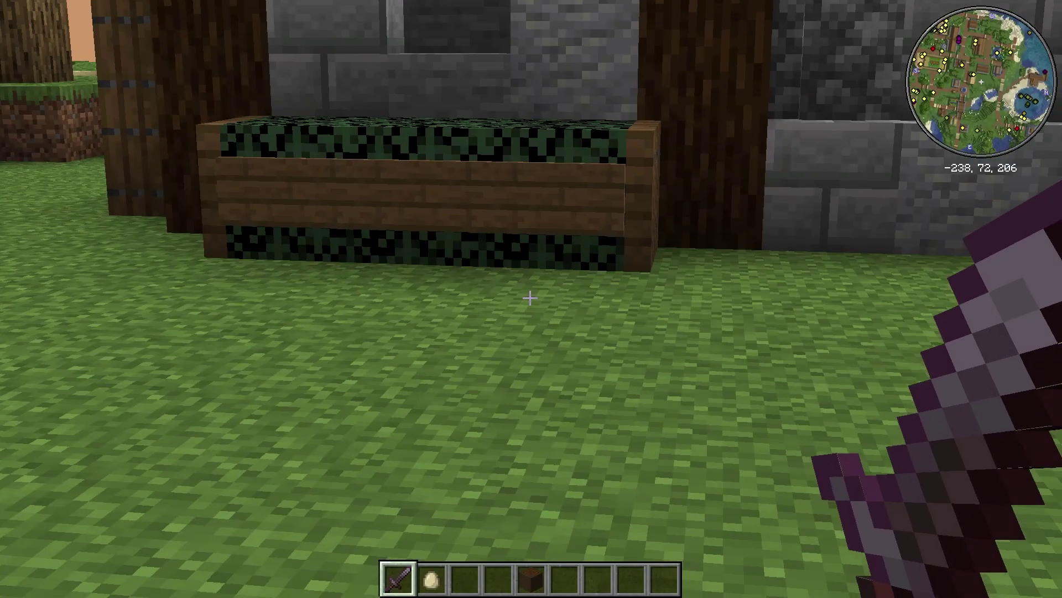
- Open the game's key binds and review the assignments for all Xaero's Minimap functions
key("Escape")
left_click(504, 301)
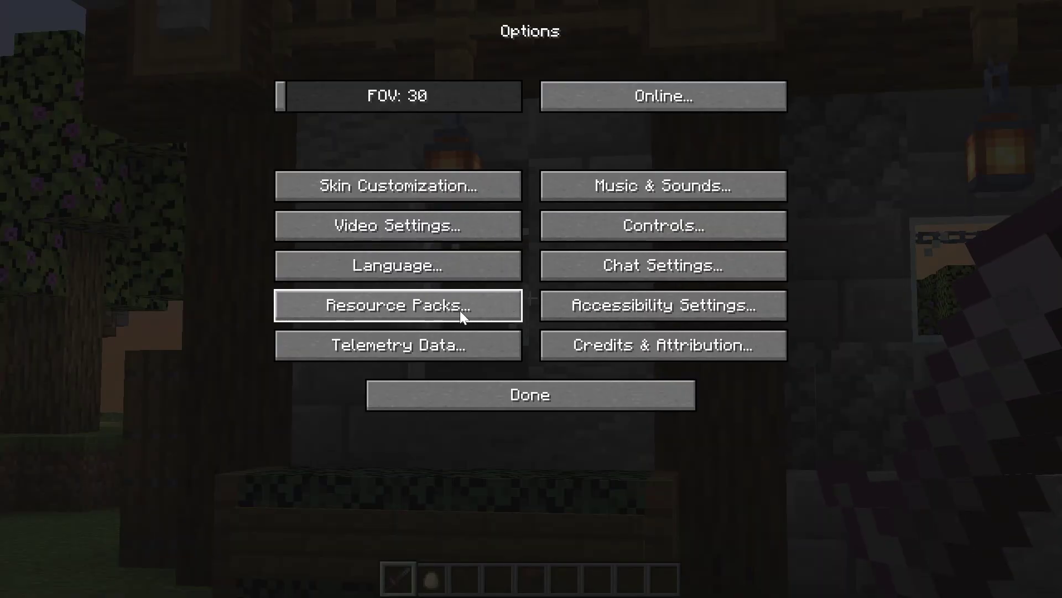
left_click(664, 227)
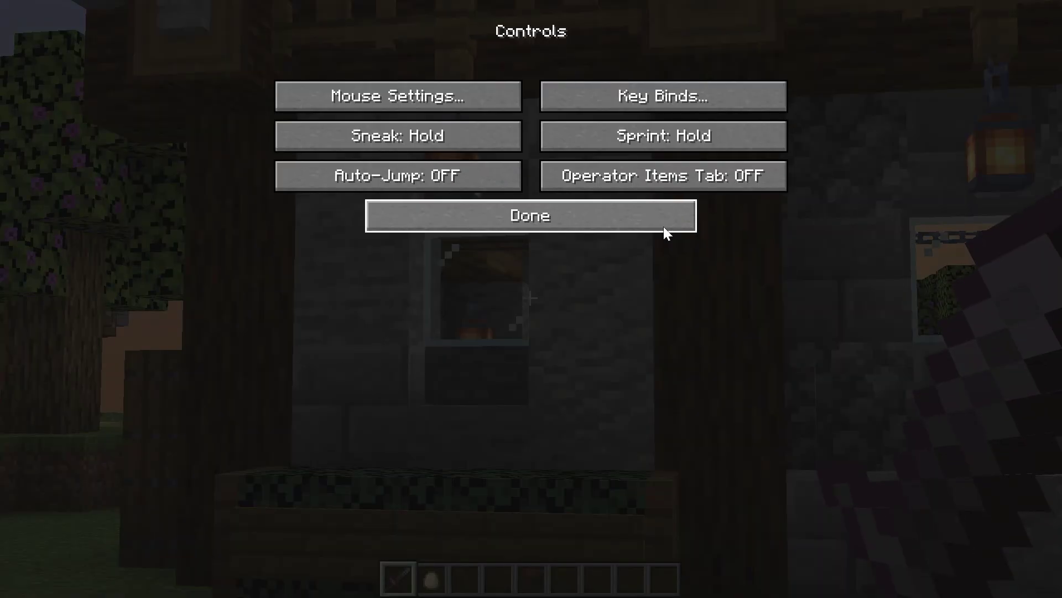
left_click(667, 95)
scroll(850, 337, "down", 20)
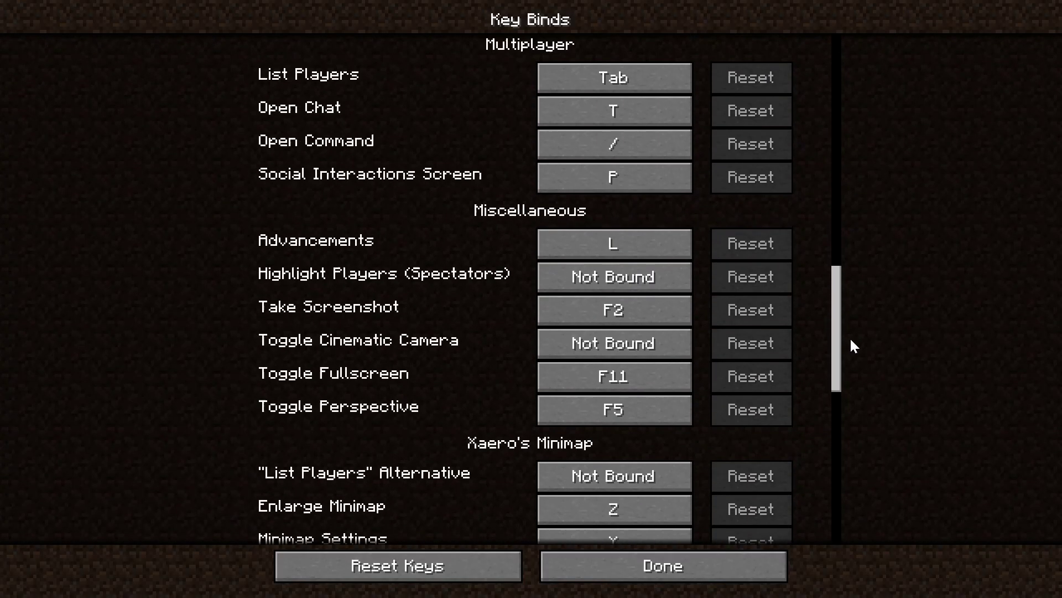
scroll(851, 340, "down", 20)
scroll(427, 270, "up", 15)
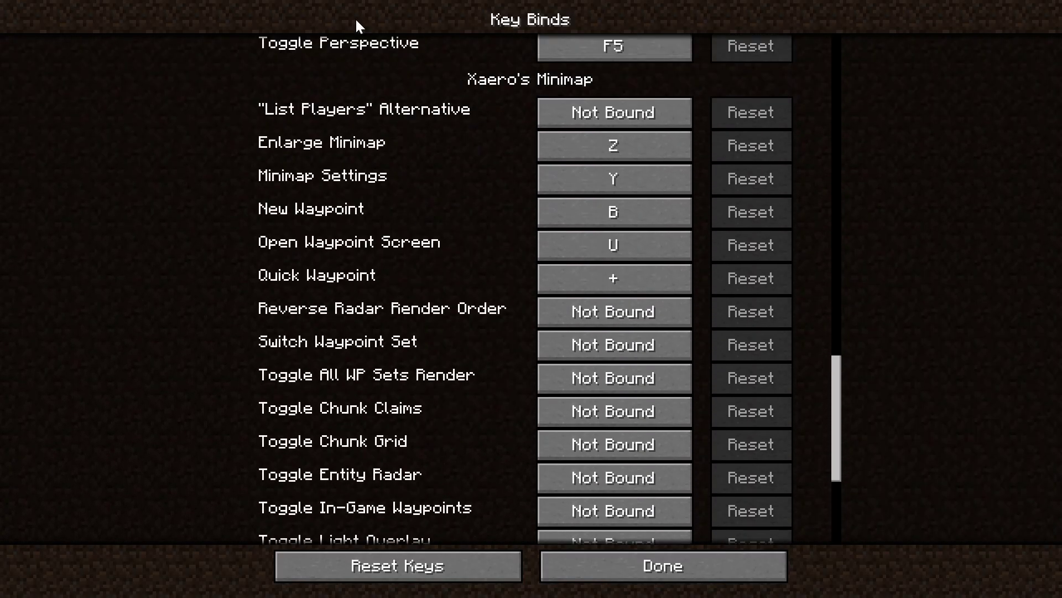
scroll(427, 128, "down", 1)
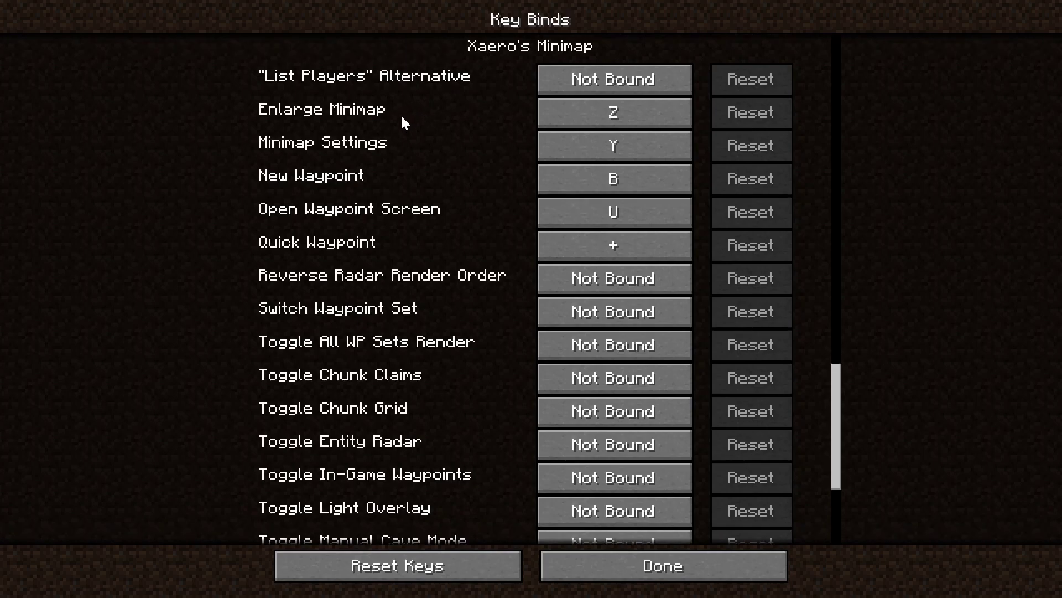
scroll(401, 119, "down", 5)
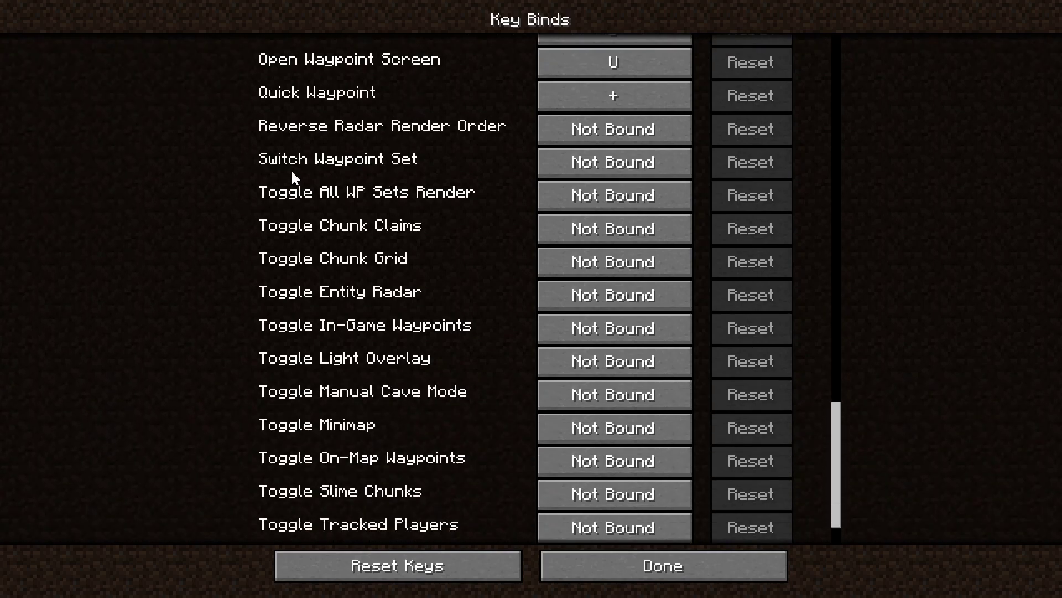
scroll(292, 173, "down", 2)
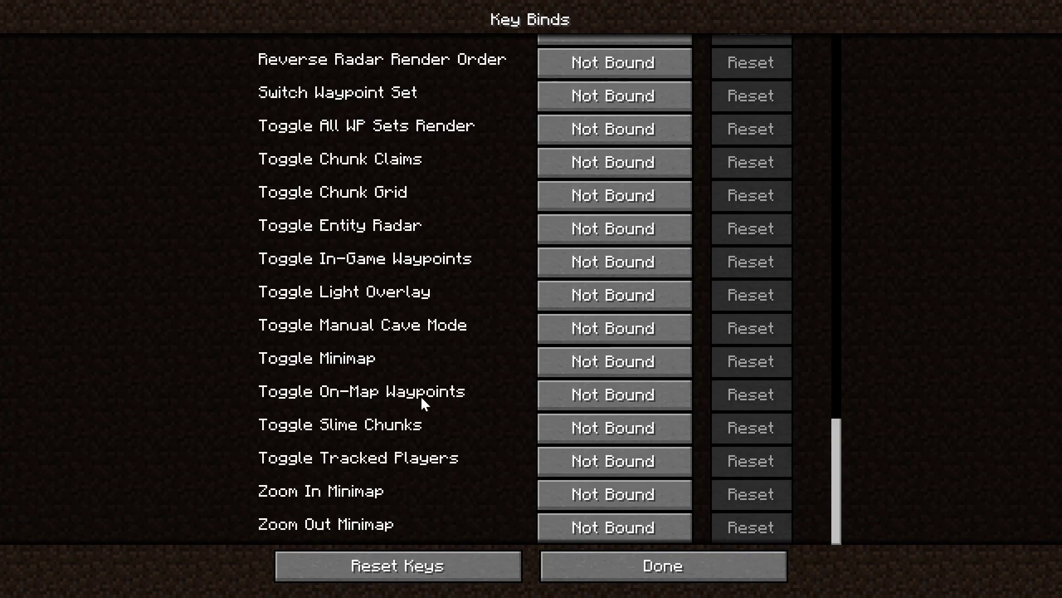
- Bind Toggle Minimap to J, save the key binds, and return to the game
left_click(598, 370)
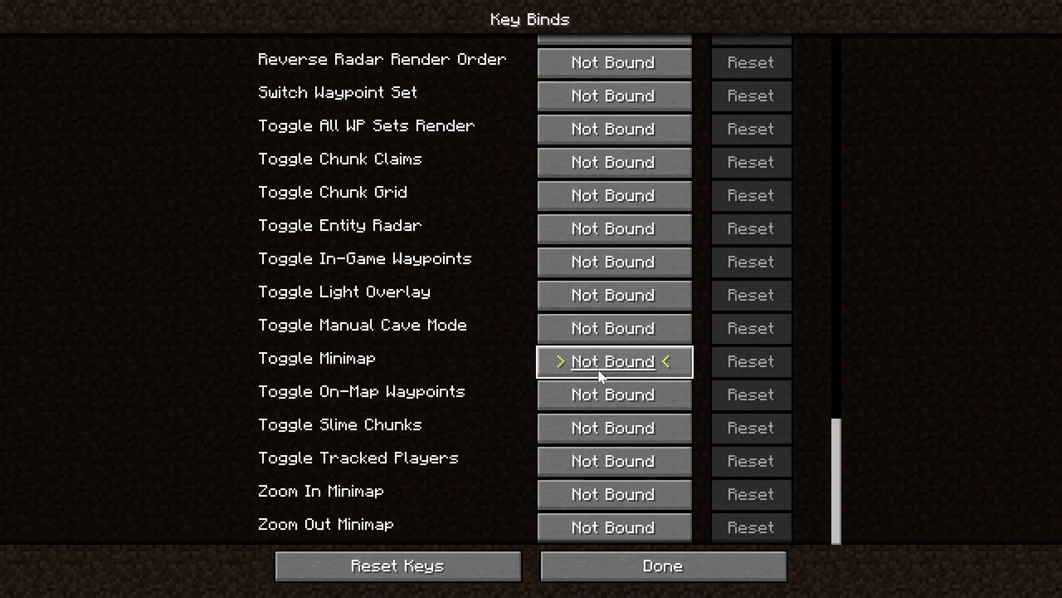
key("j")
left_click(620, 569)
key("Escape")
key("Escape")
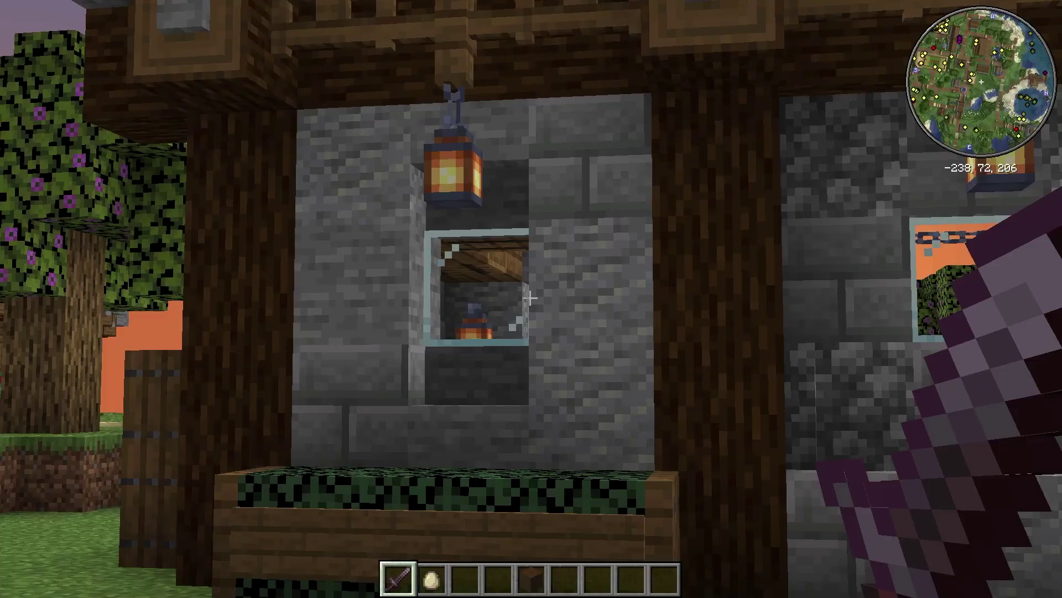
- Test the minimap key binds by hiding and showing the minimap, then enlarging it and restoring its normal size
key("j")
key("j")
key("j")
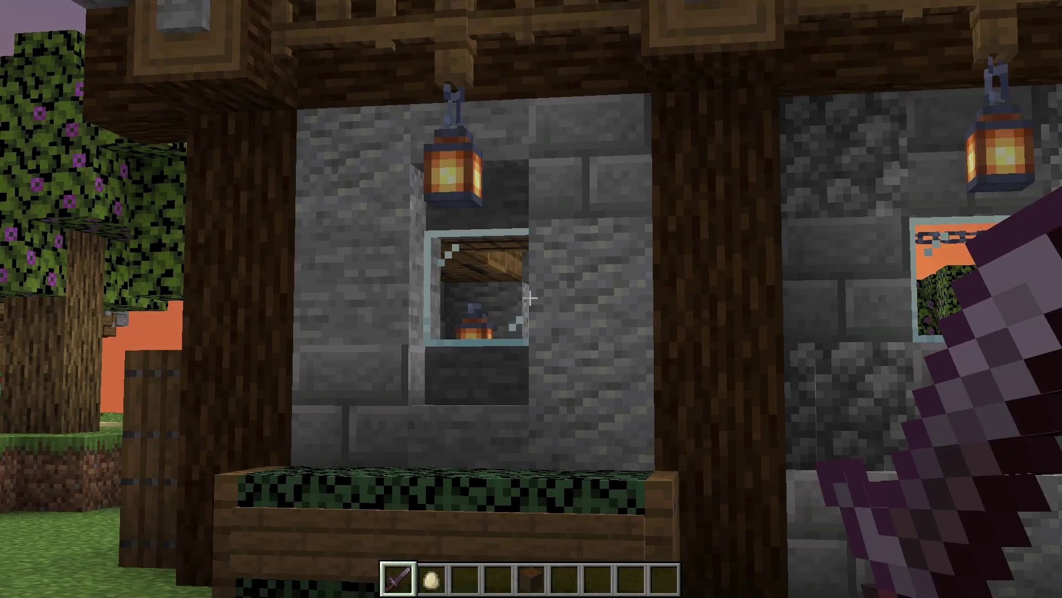
key("j")
key("backslash")
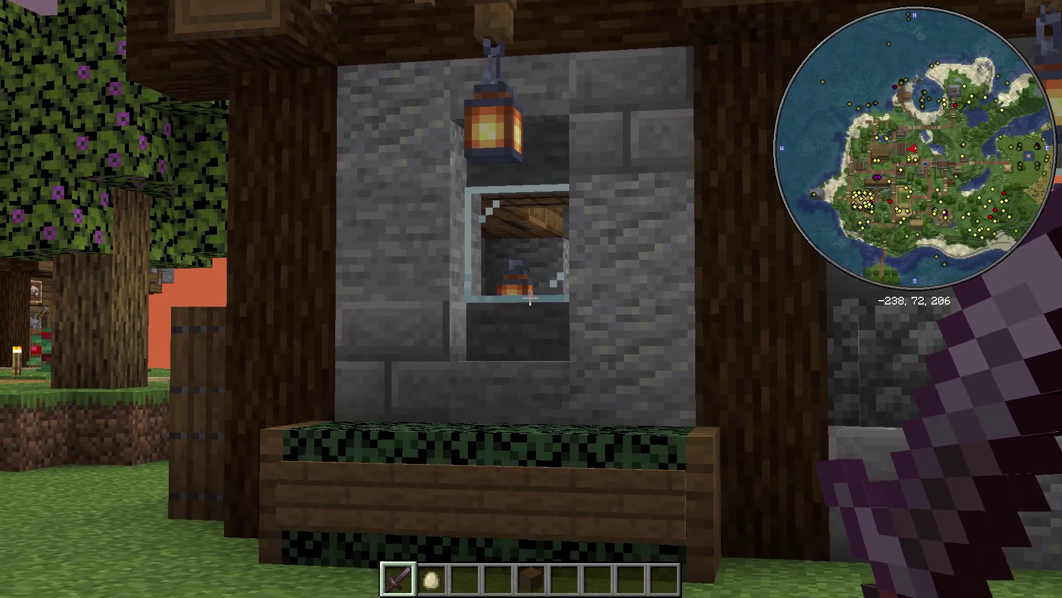
key("backslash")
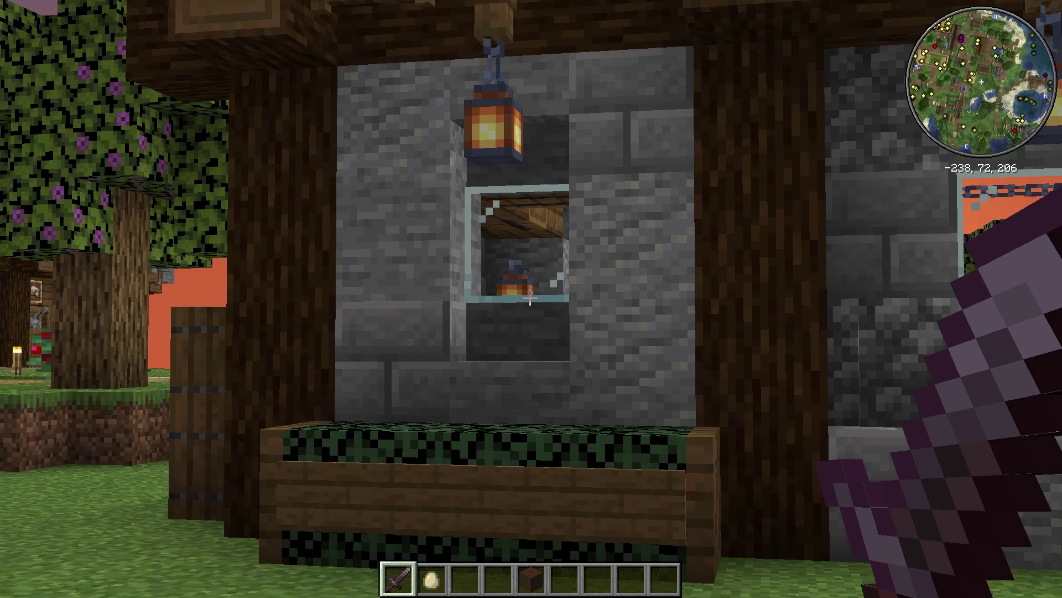
- Look up the waypoint key binds in the Xaero's Minimap section of the game's key binds, and return to the game
key("Escape")
left_click(481, 301)
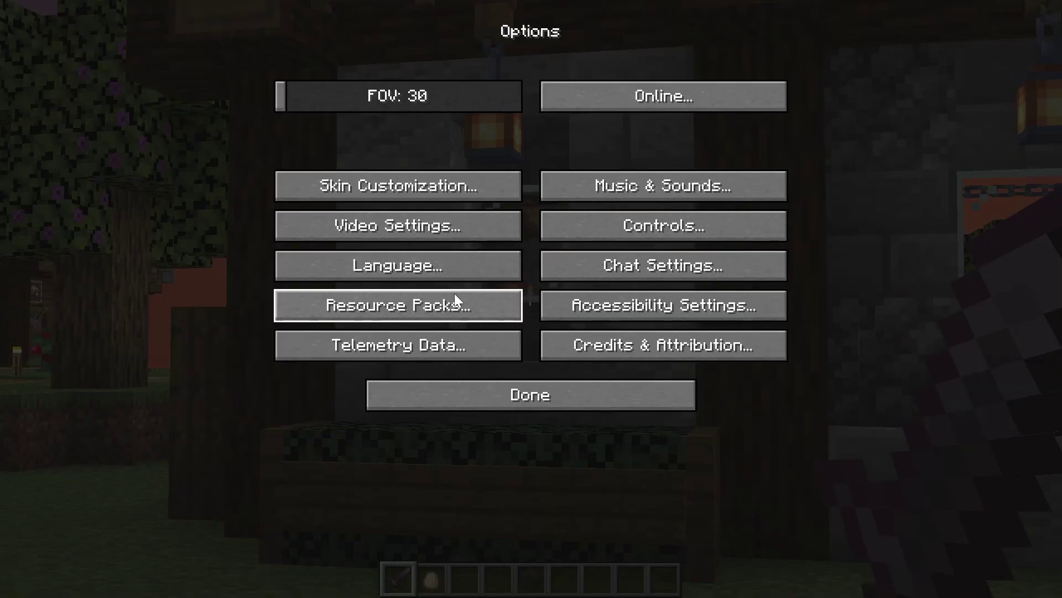
left_click(426, 237)
key("Escape")
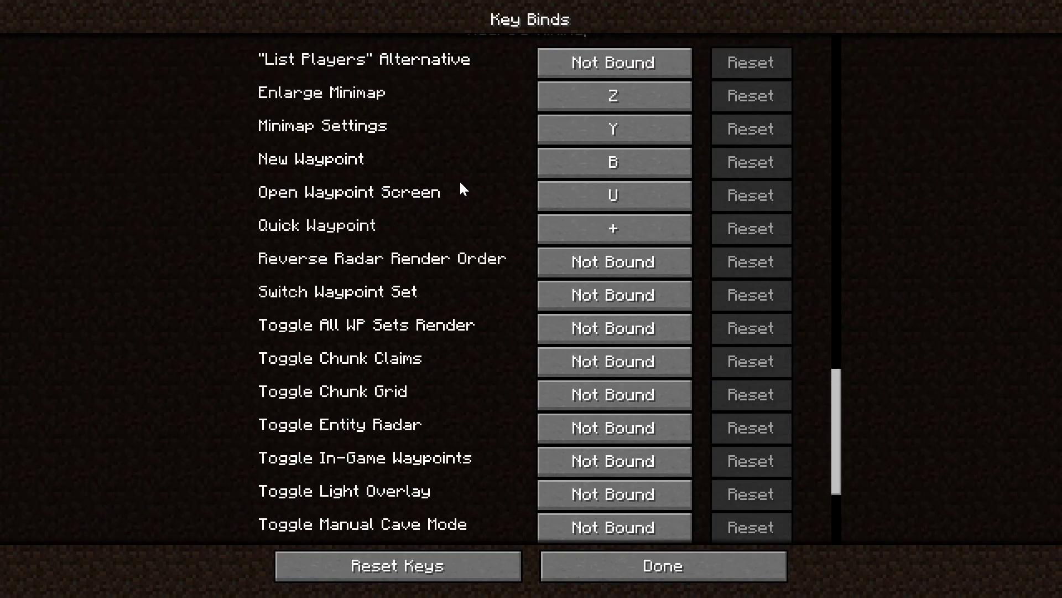
scroll(459, 180, "down", 2)
scroll(459, 181, "up", 3)
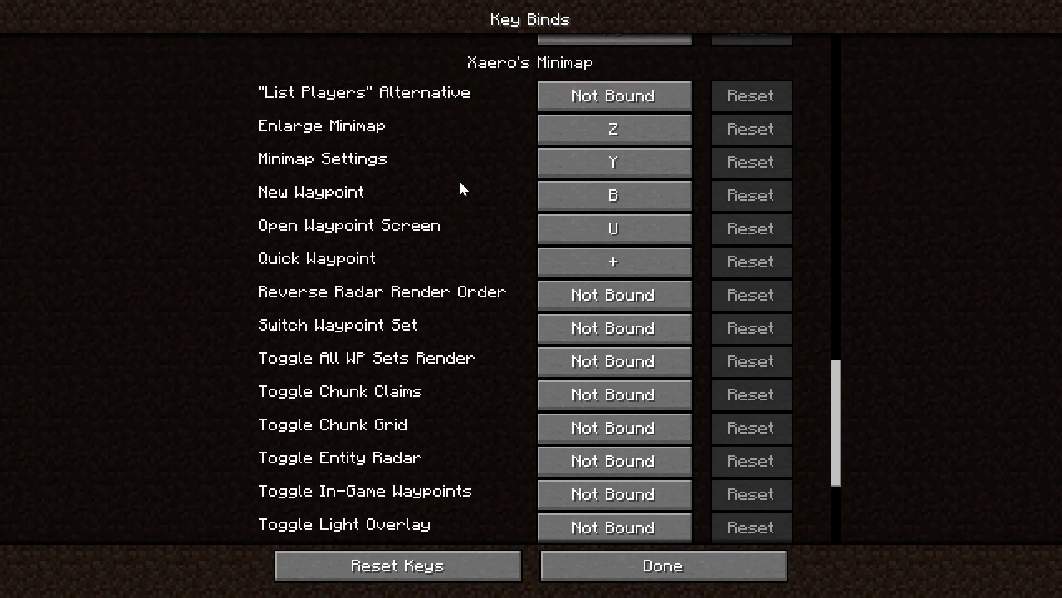
scroll(461, 183, "up", 1)
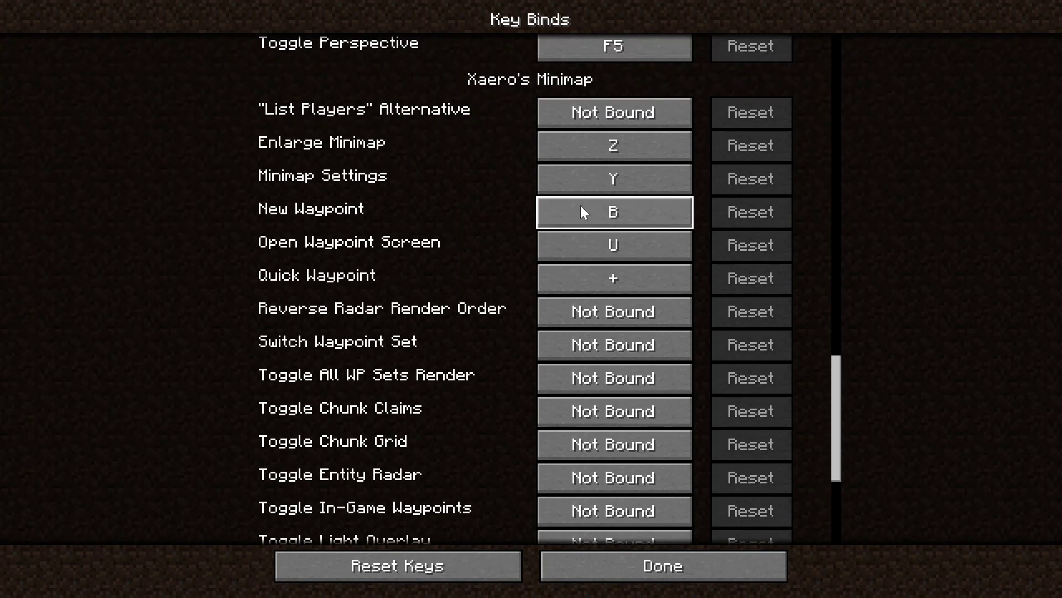
key("Escape")
key("Escape")
key("Escape")
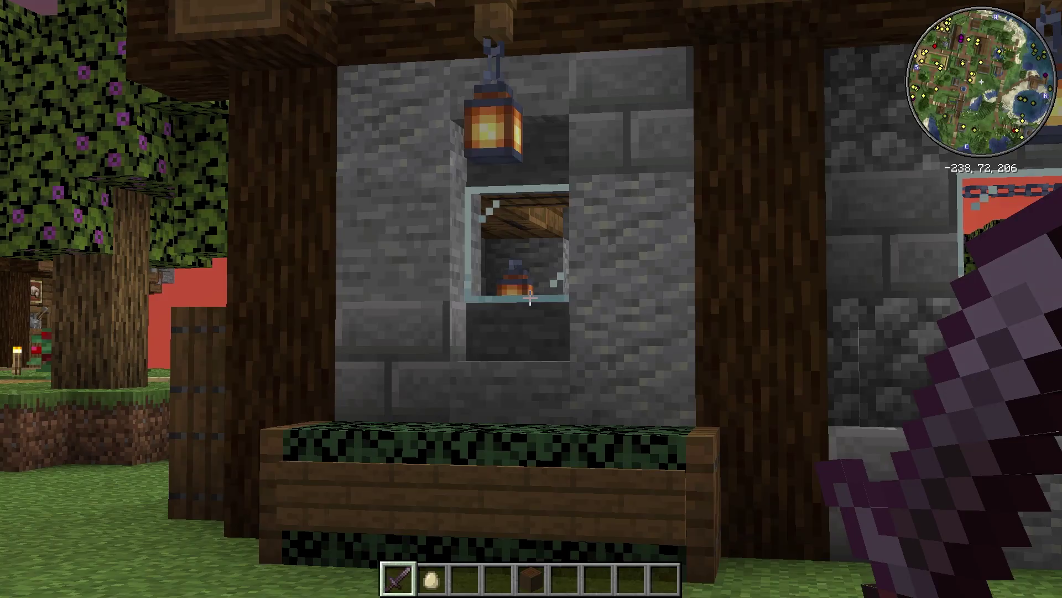
- Create a waypoint named Spawn at the current position, and leave the waypoint form without adding another one
type("bSpawn")
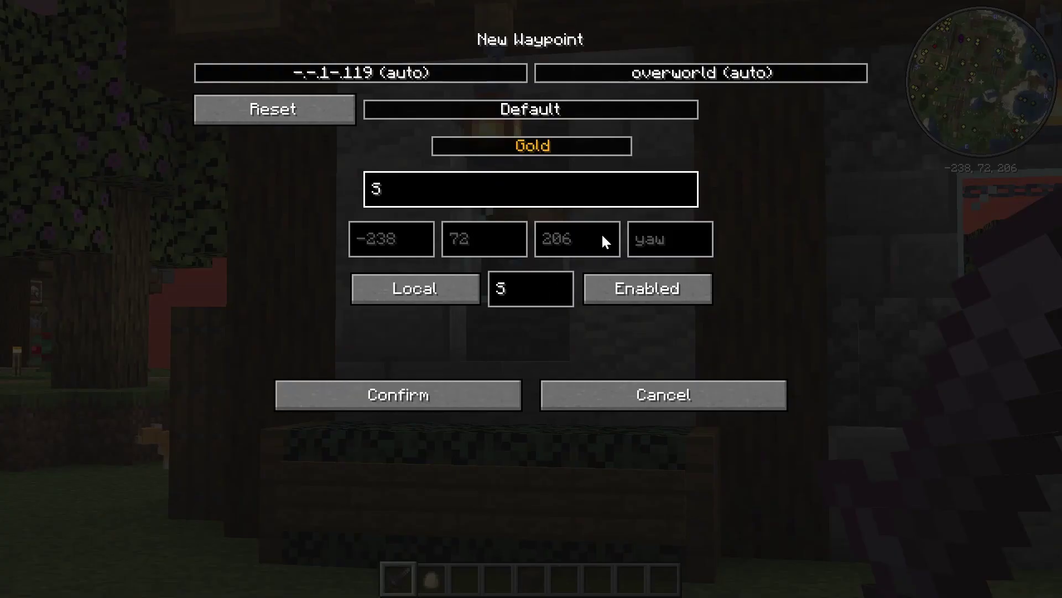
left_click(494, 401)
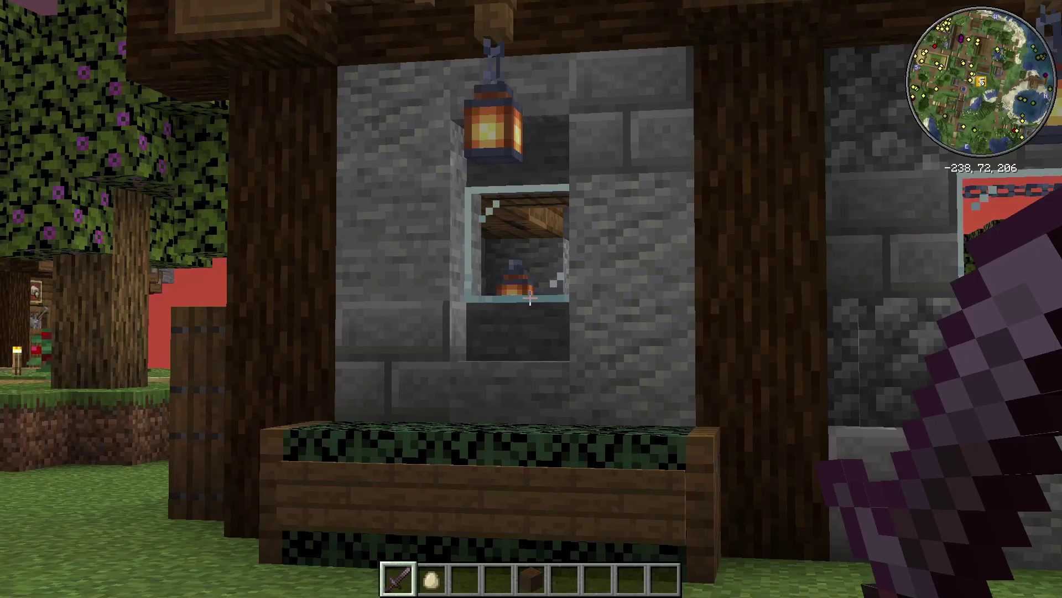
key("b")
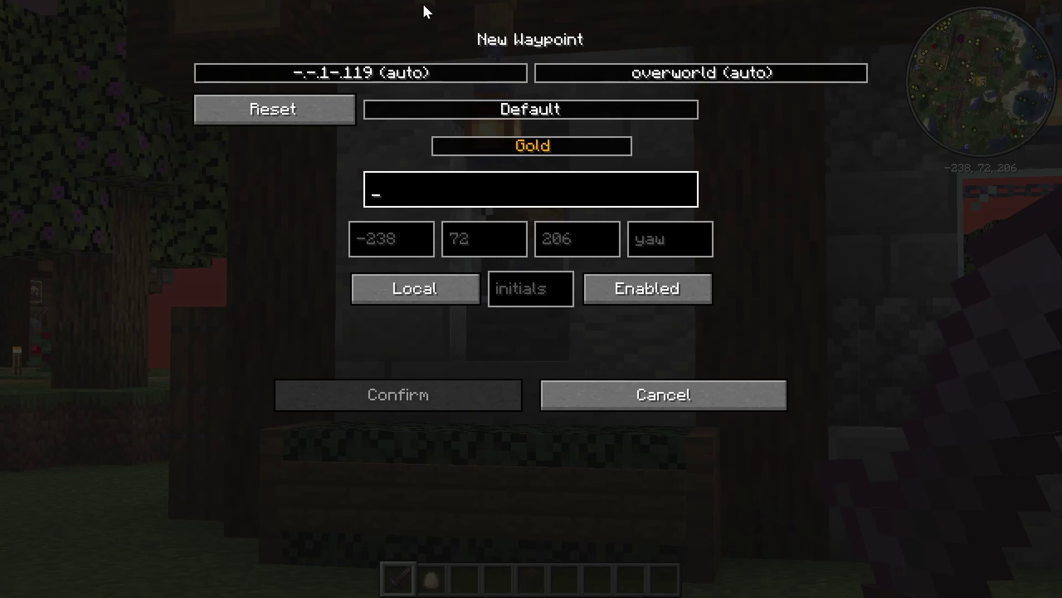
key("Escape")
- Open the waypoint list, select the Spawn waypoint to examine its available actions, and return to the game
key("u")
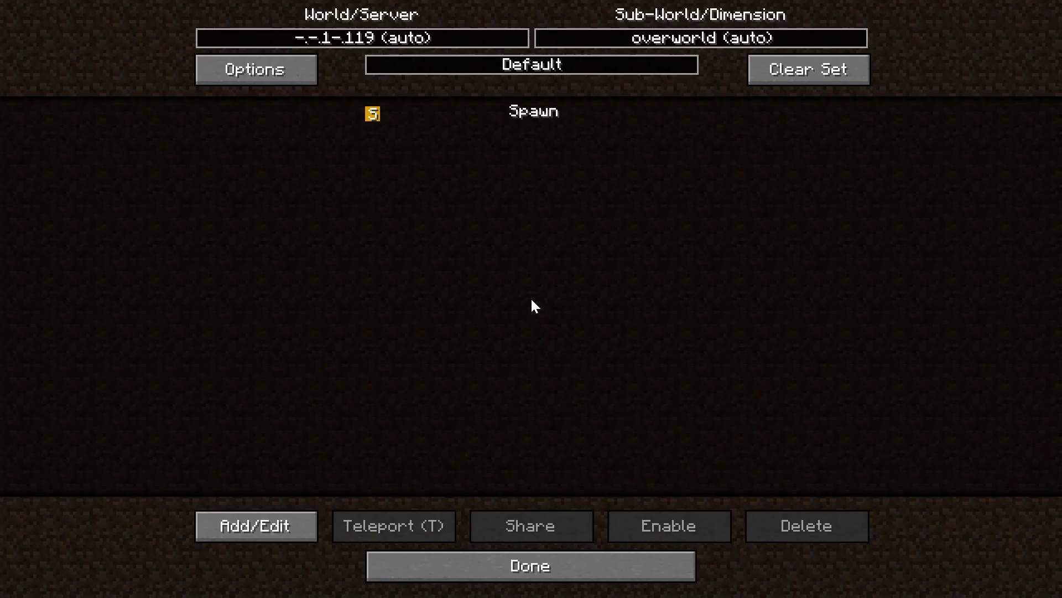
left_click(510, 128)
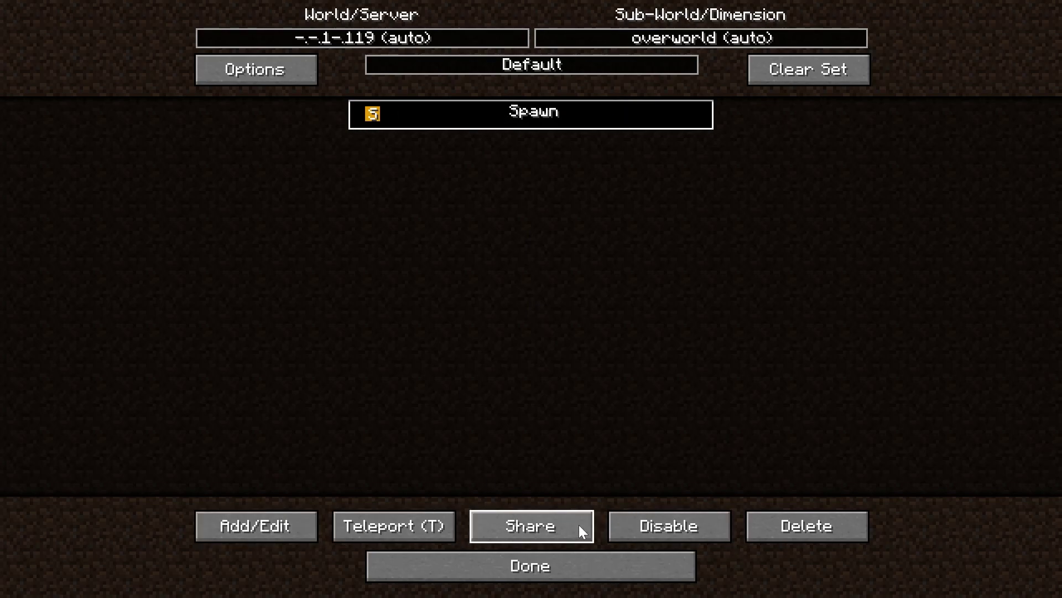
key("Escape")
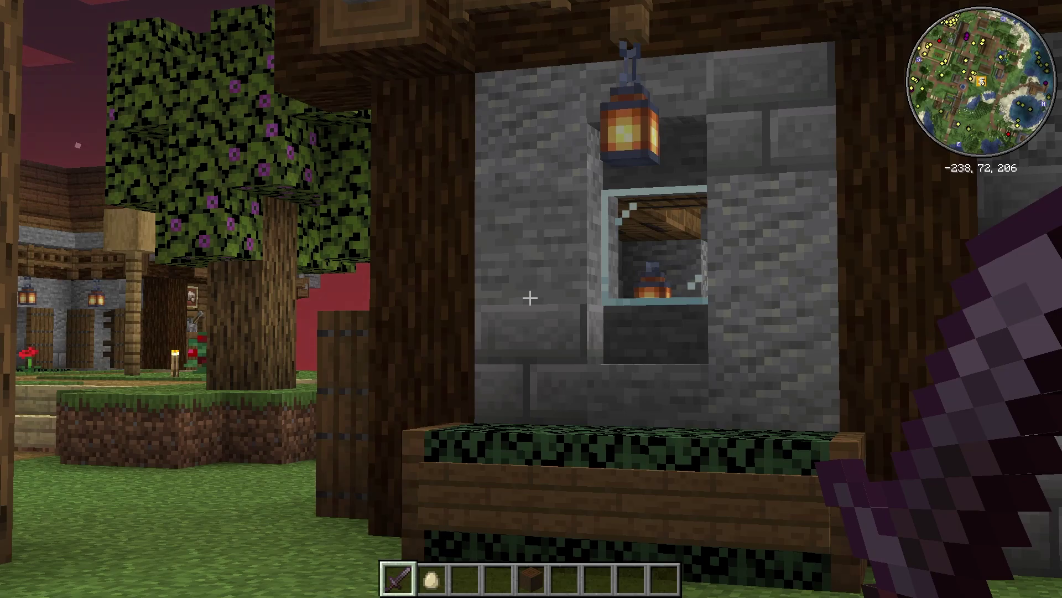
- Enlarge the minimap and walk away from the Spawn waypoint toward the nearby tree
key("z")
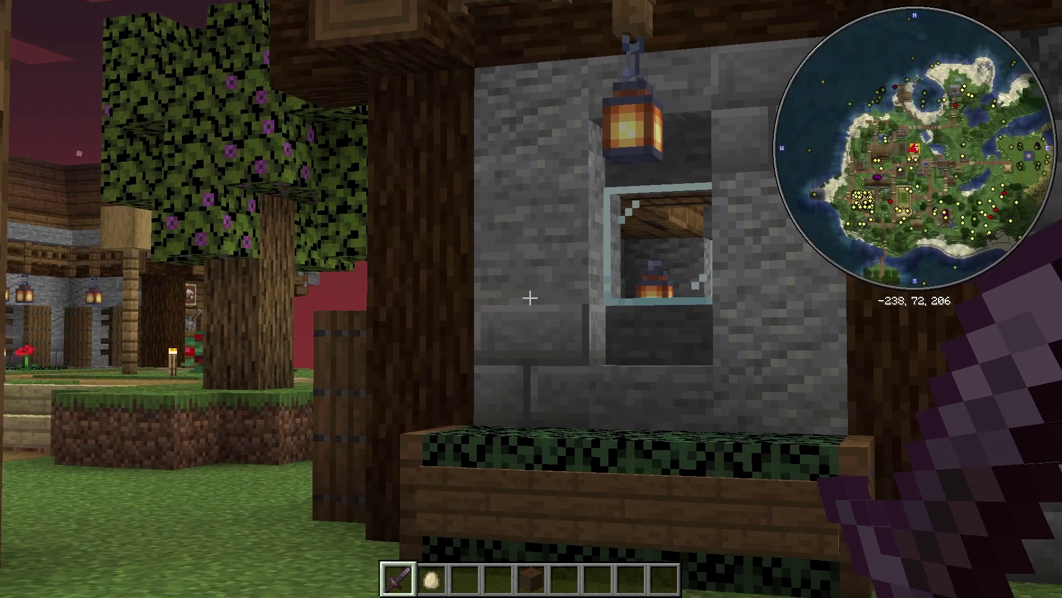
key("w")
key("w")
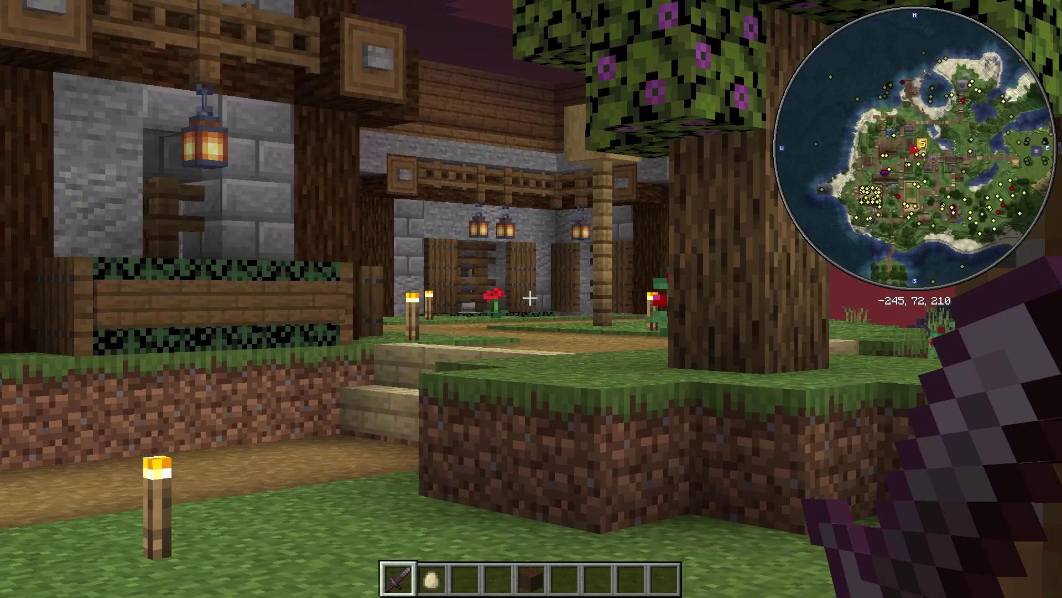
key("w")
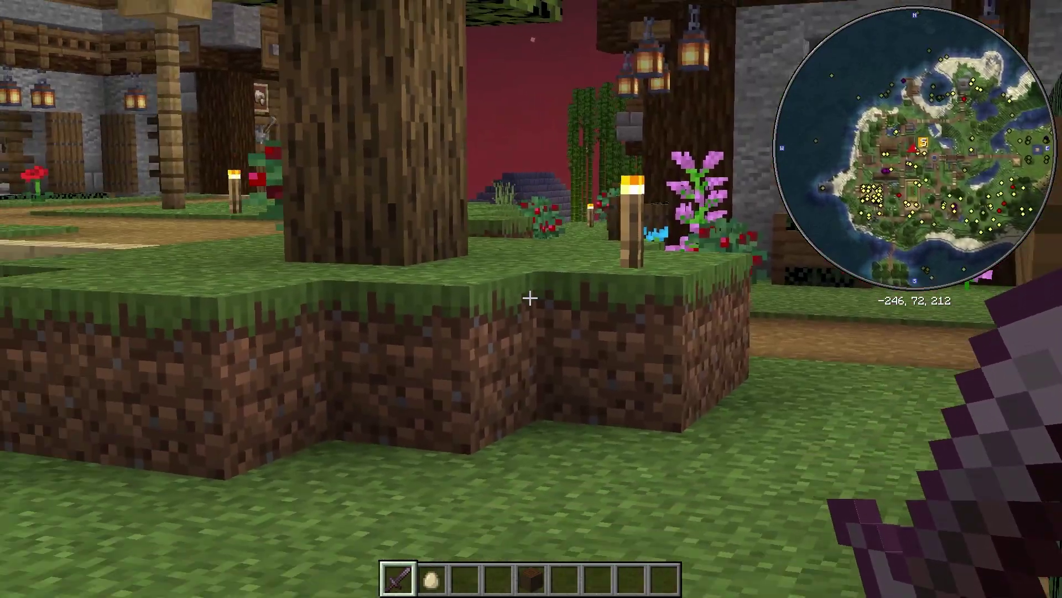